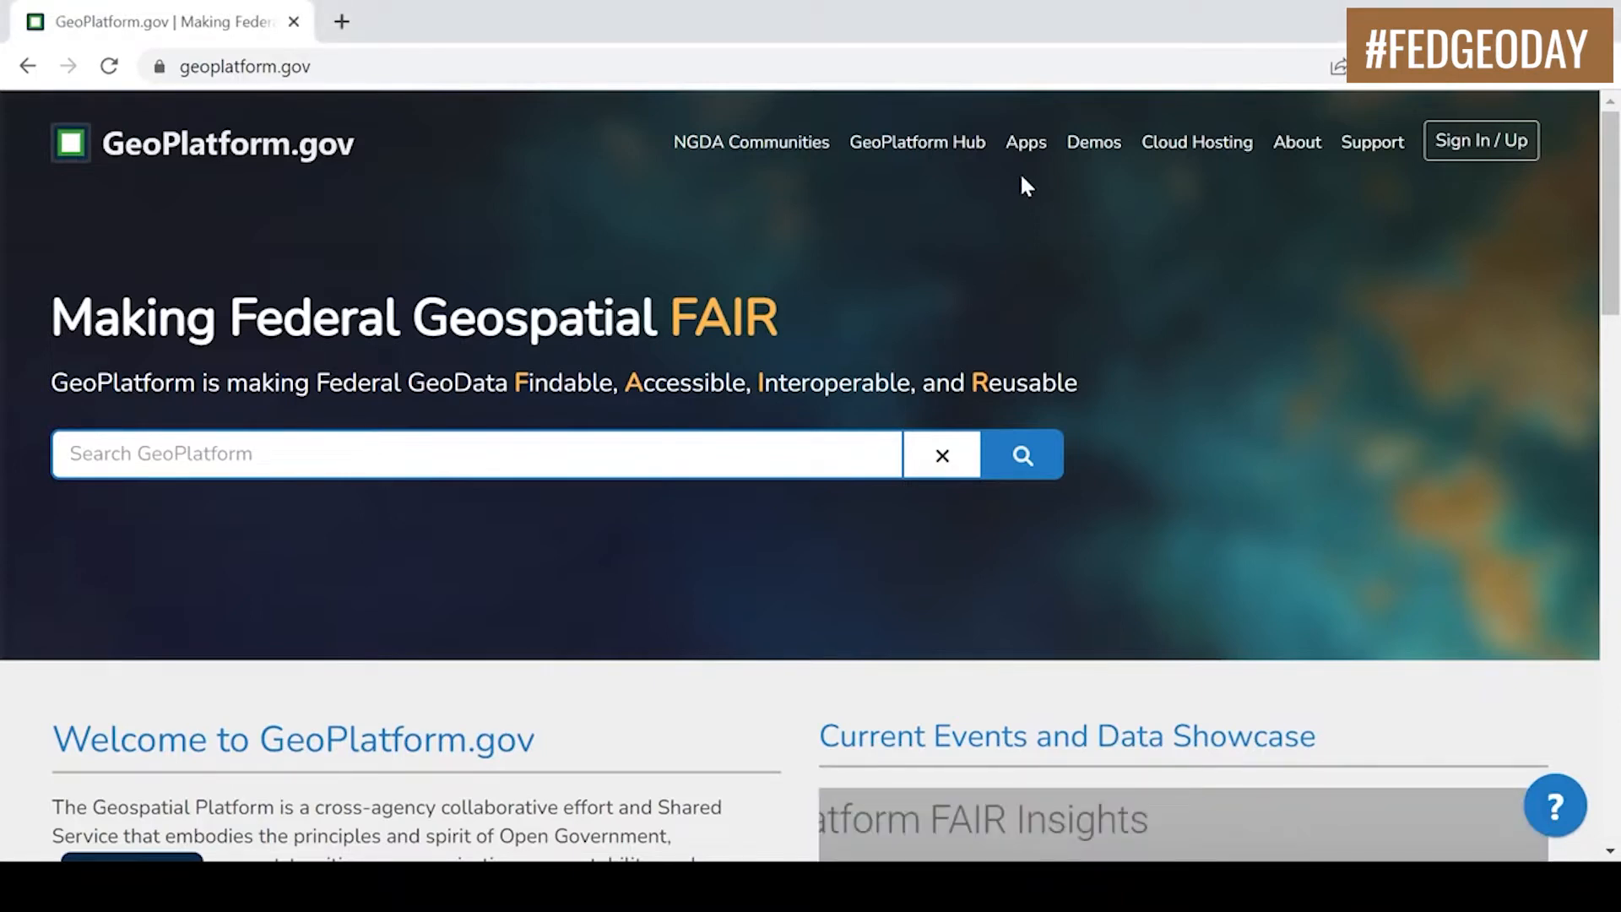
Open the GeoPlatform mapping application from the site's applications page and bring up its map data catalogue
left_click(1025, 144)
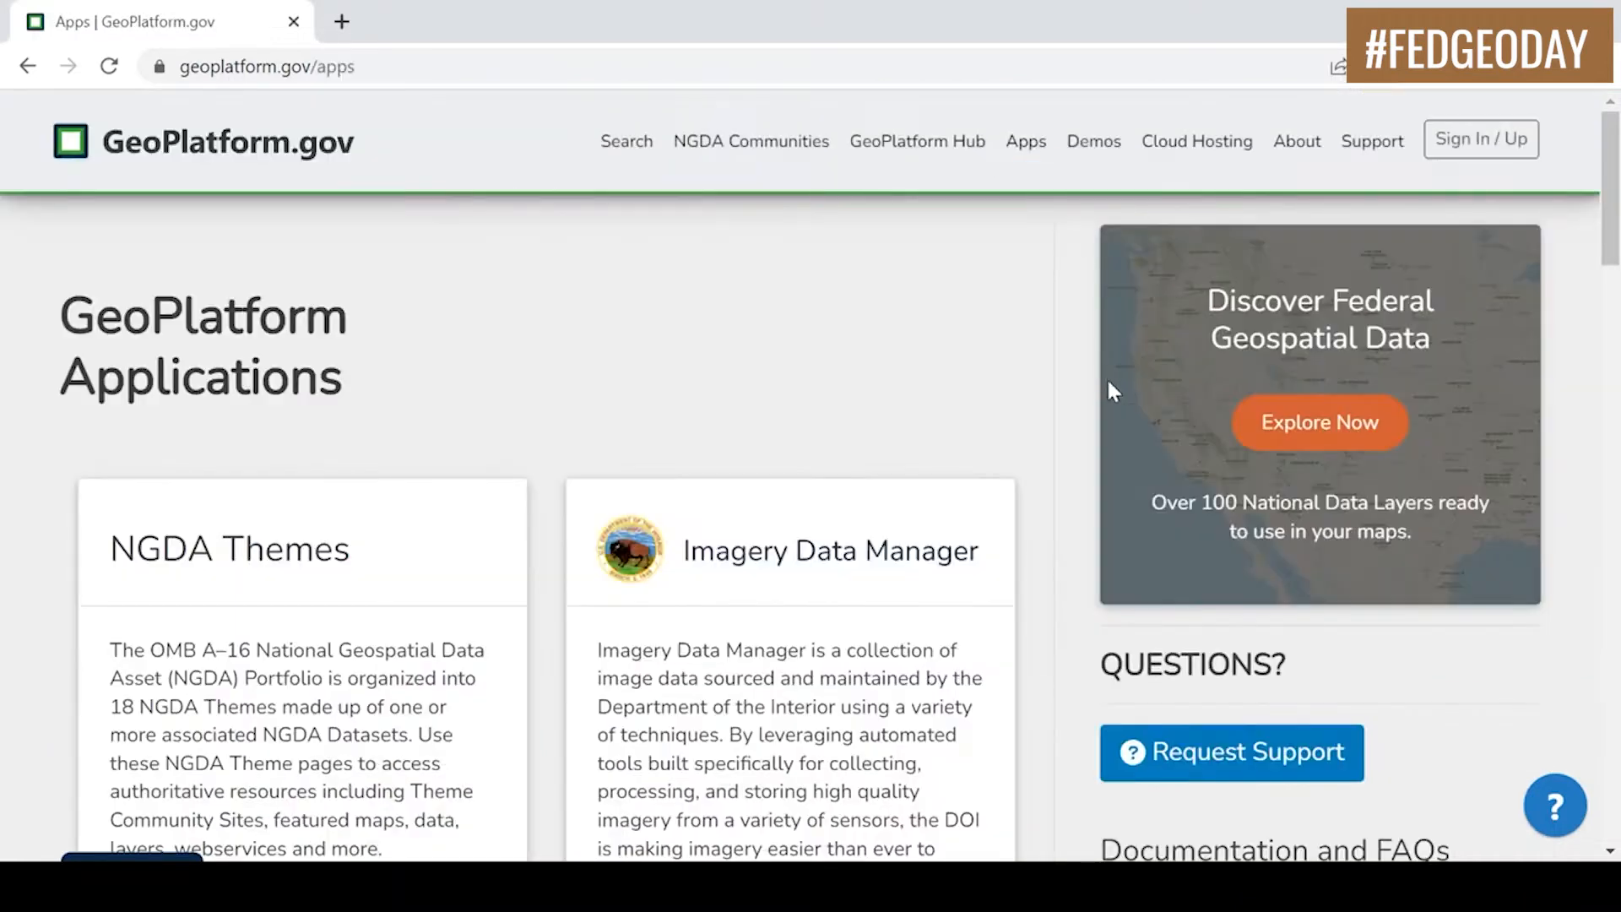
left_click(1345, 429)
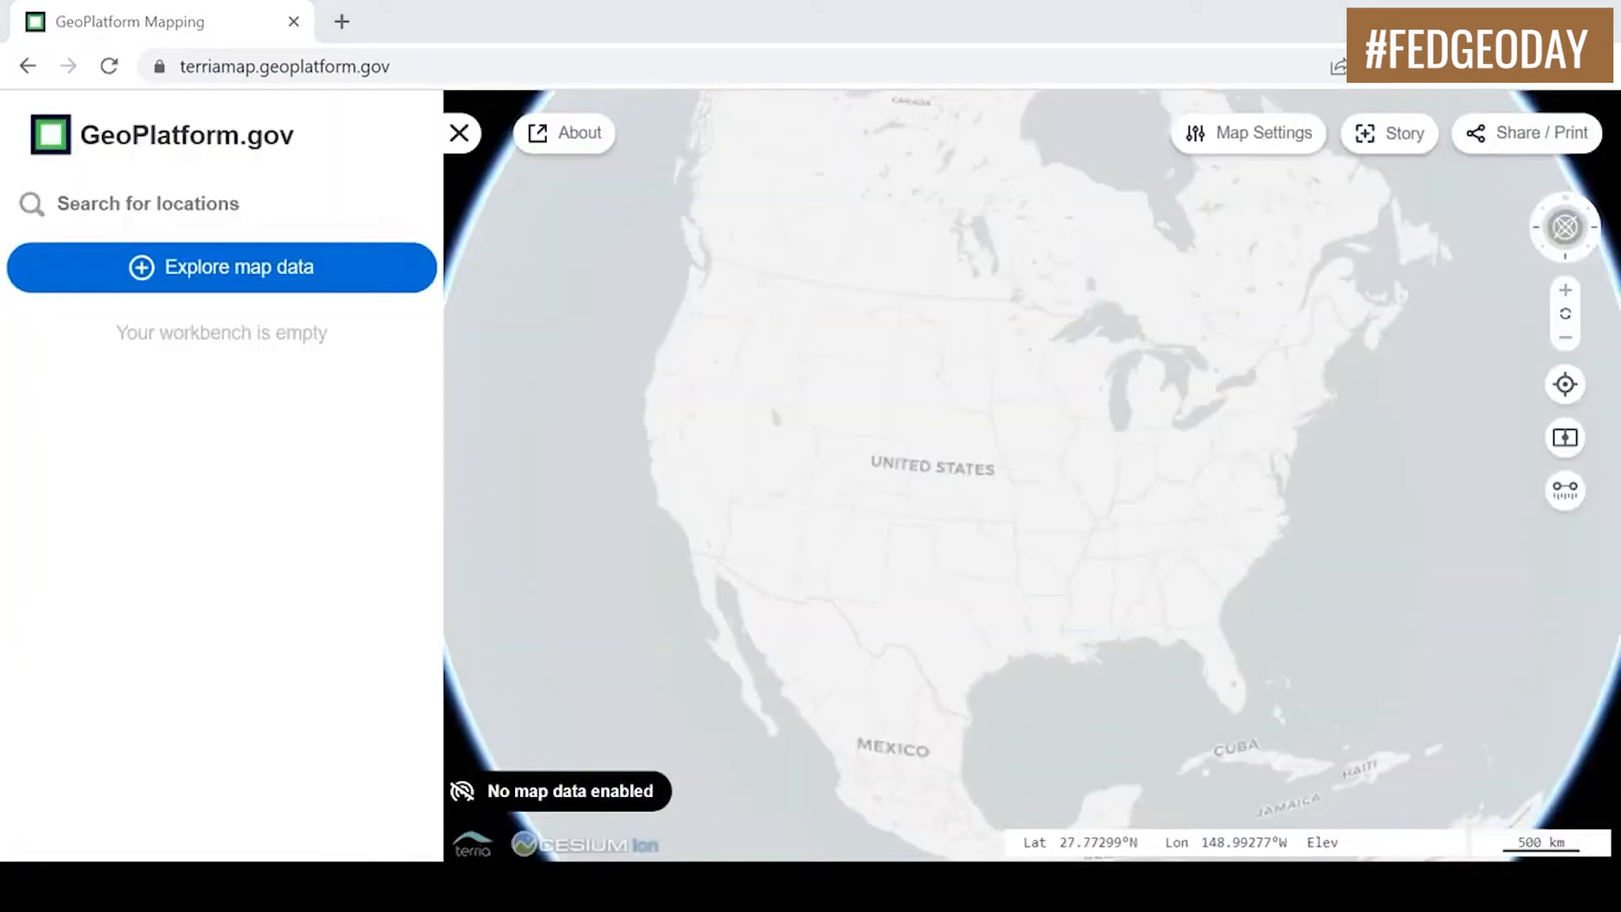
left_click(250, 276)
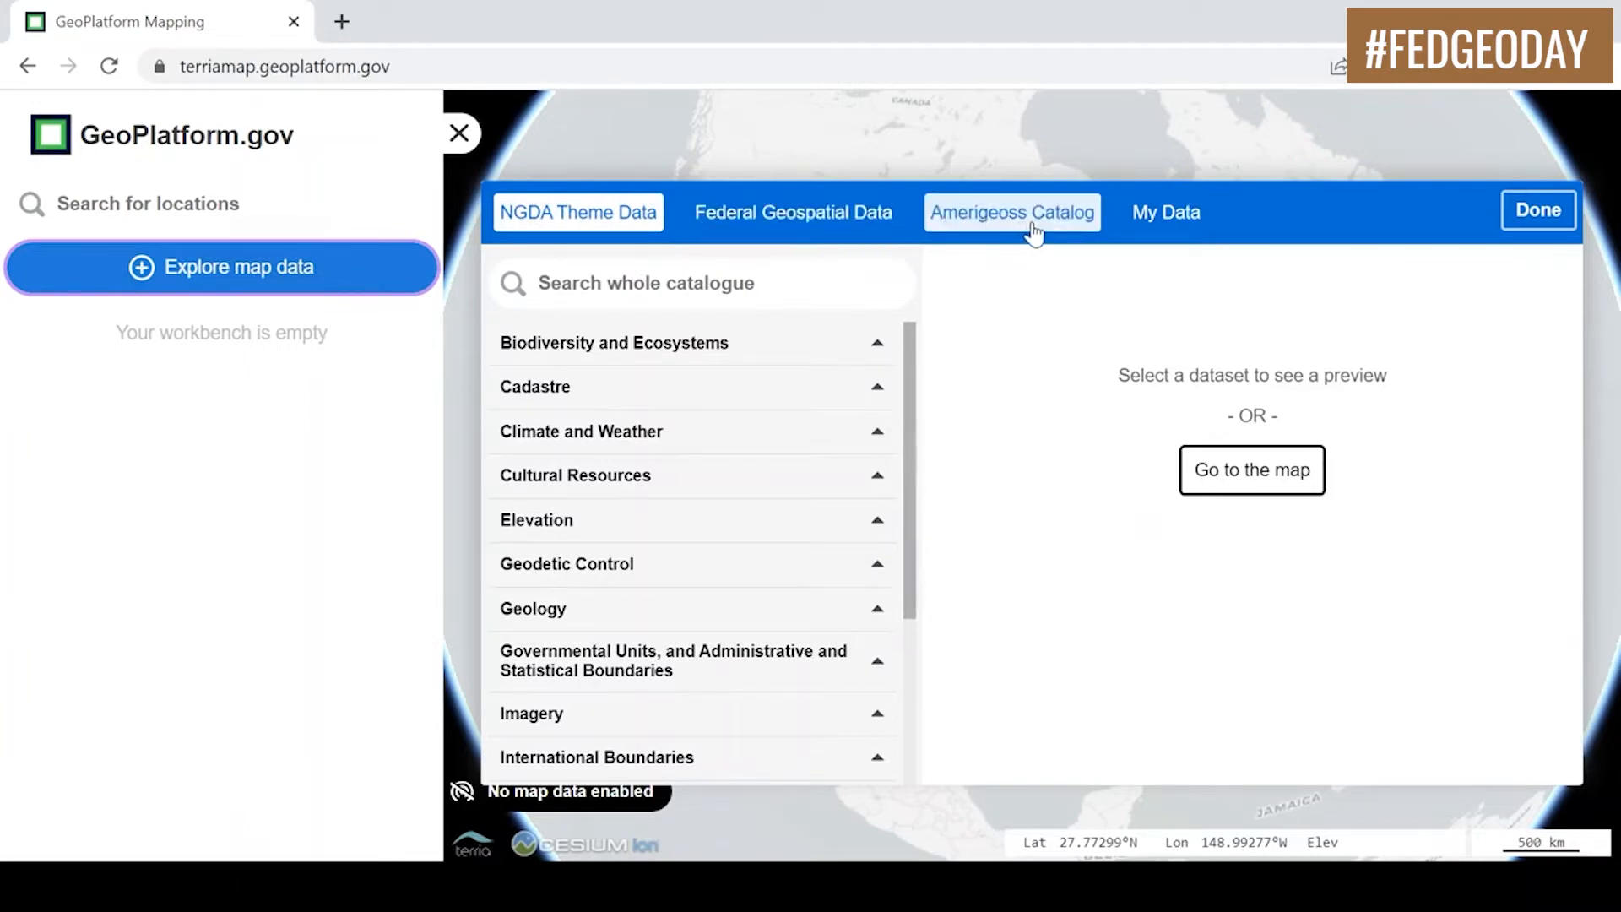
Preview the Geology dataset of oil and natural gas wells for the Gulf of Mexico Region NAD 27 and add it to the map
left_click(637, 623)
scroll(645, 619, "down", 2)
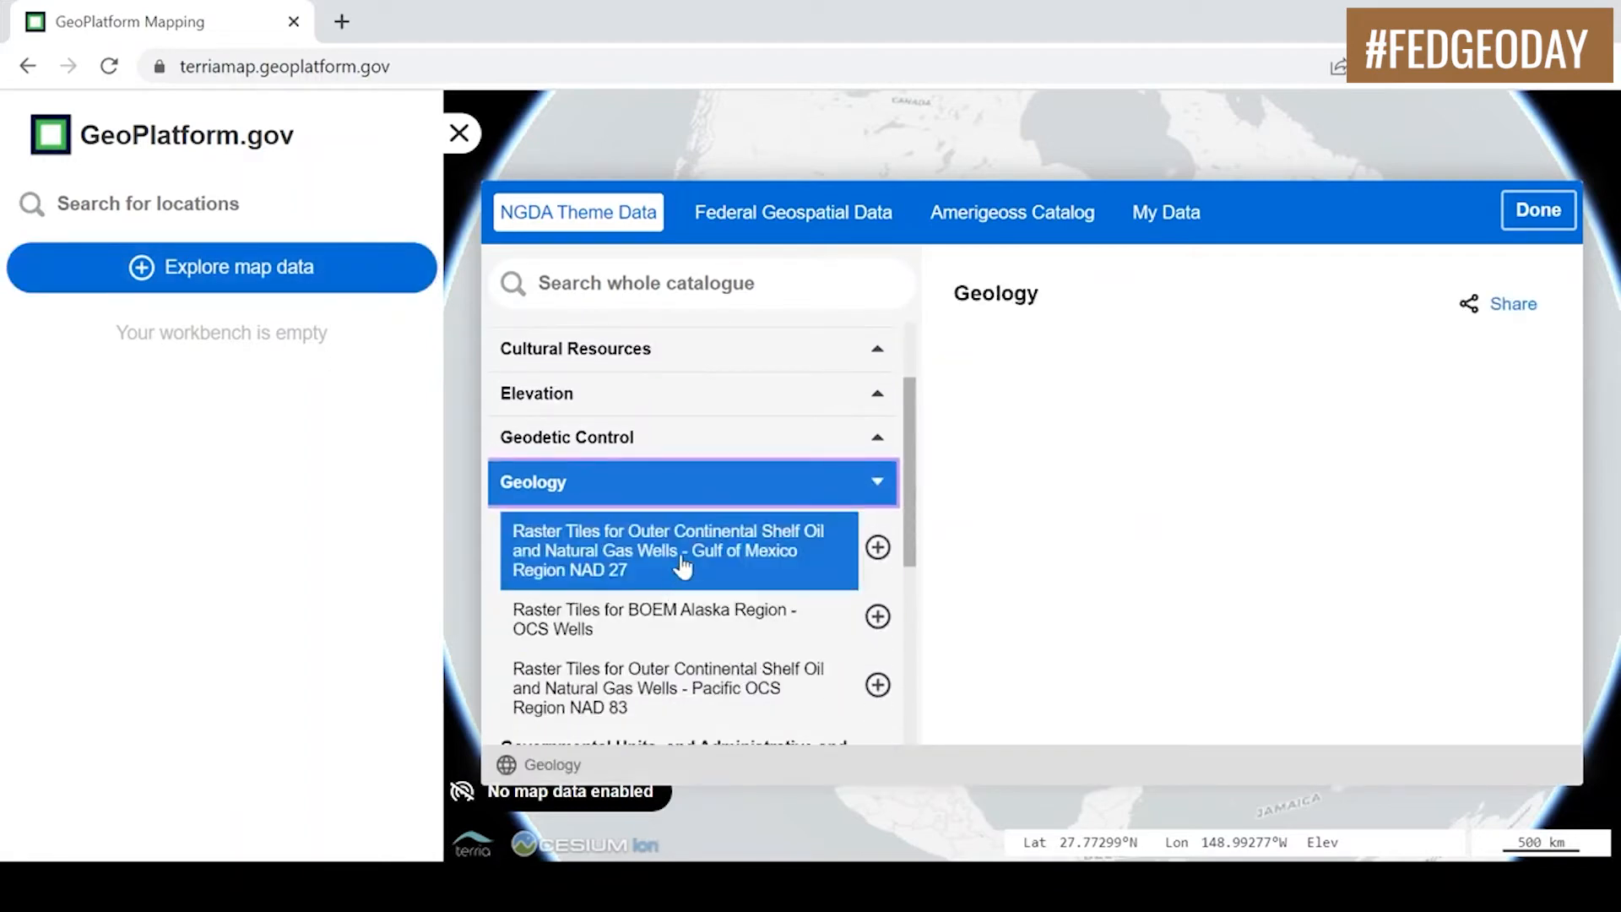
left_click(754, 560)
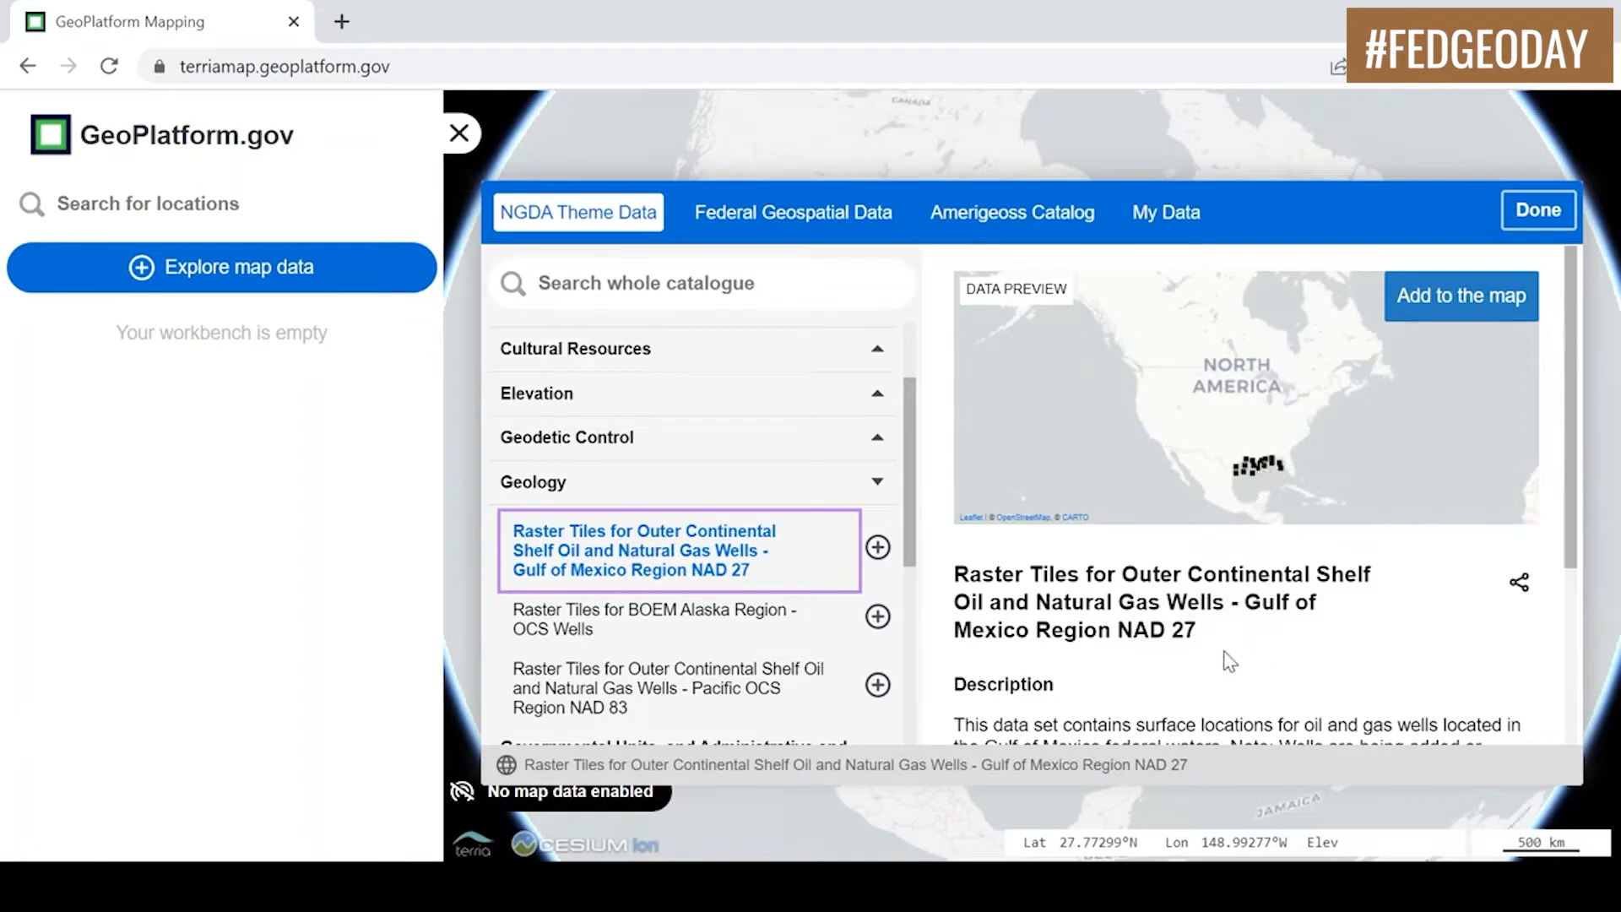
scroll(1229, 651, "down", 2)
scroll(1230, 621, "down", 2)
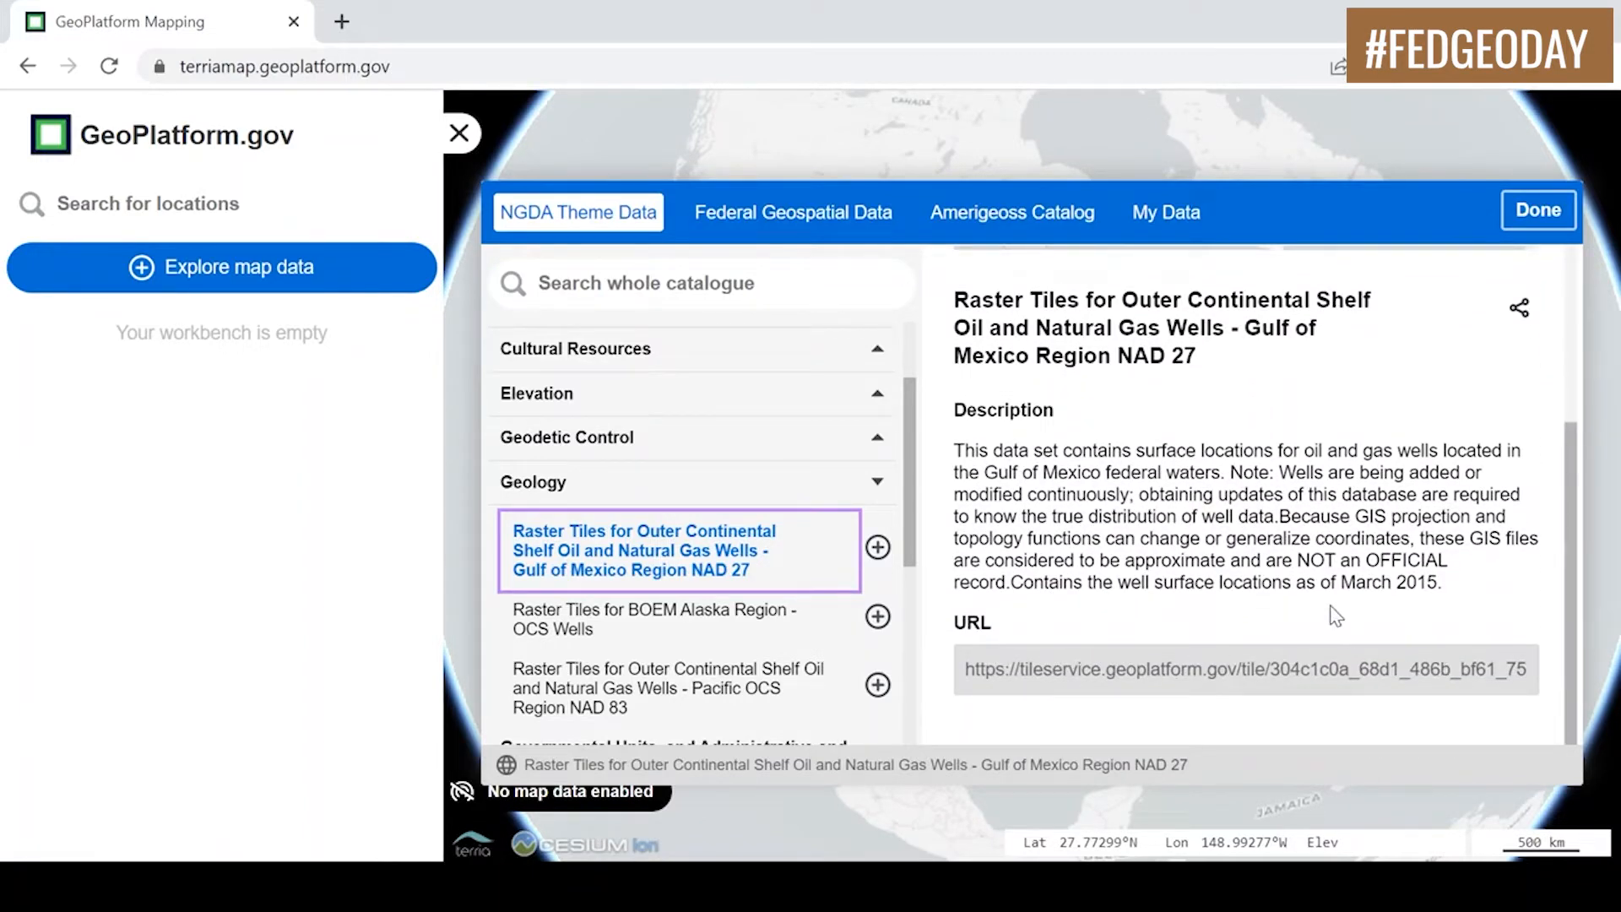
scroll(1336, 616, "up", 4)
left_click(1479, 297)
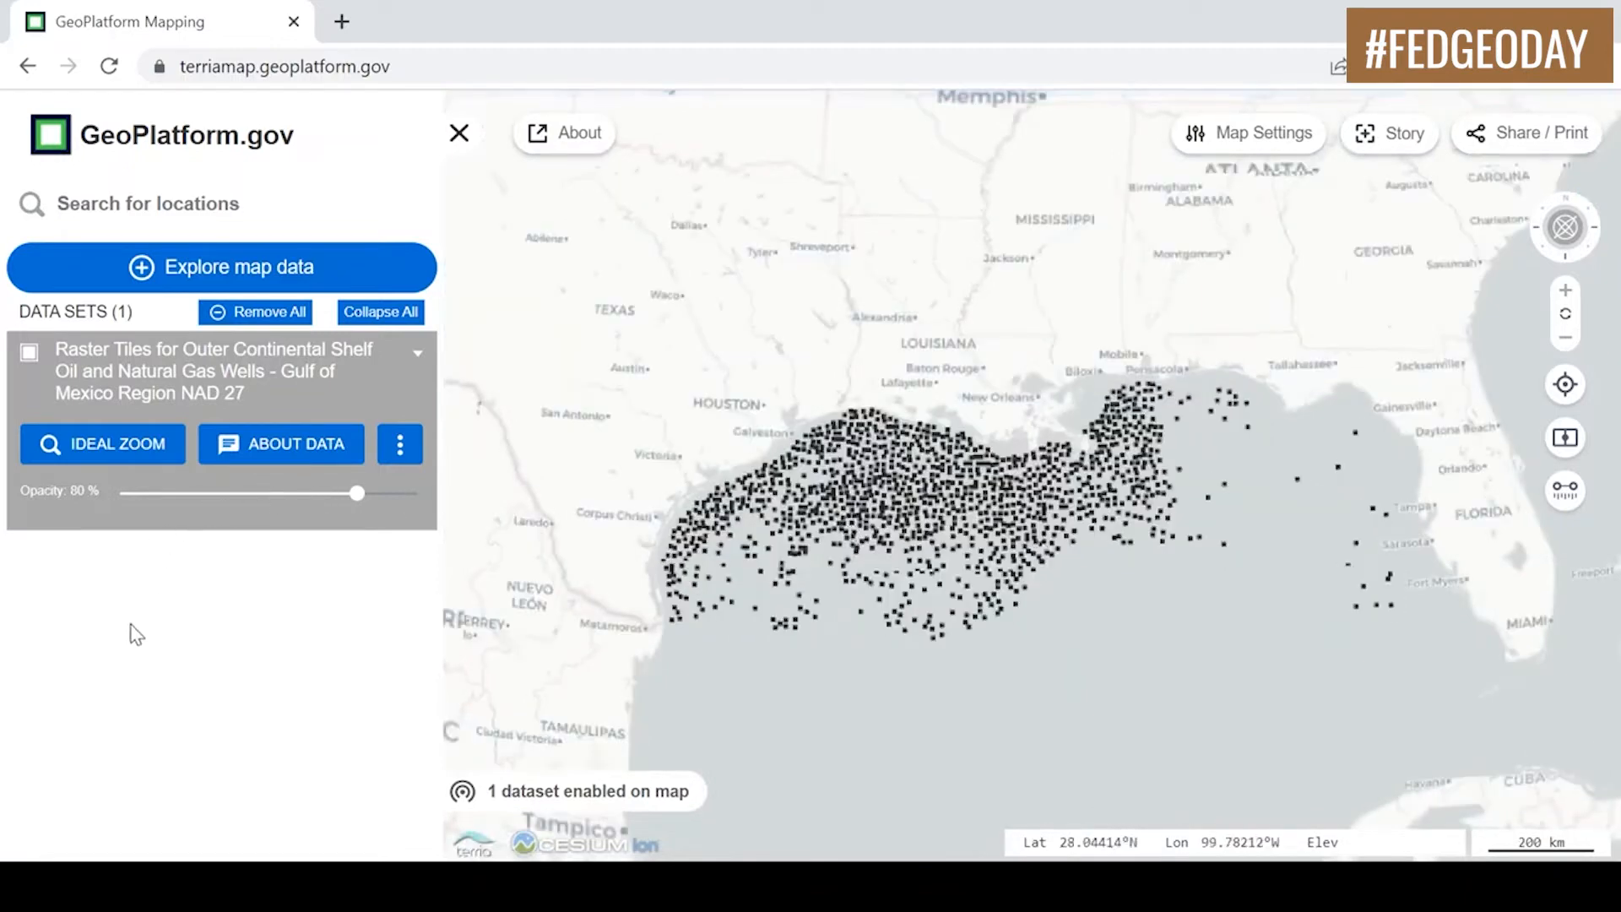
Reopen the map data catalogue and look over the Federal Geospatial Data and Amerigeoss Catalog collections
left_click(267, 268)
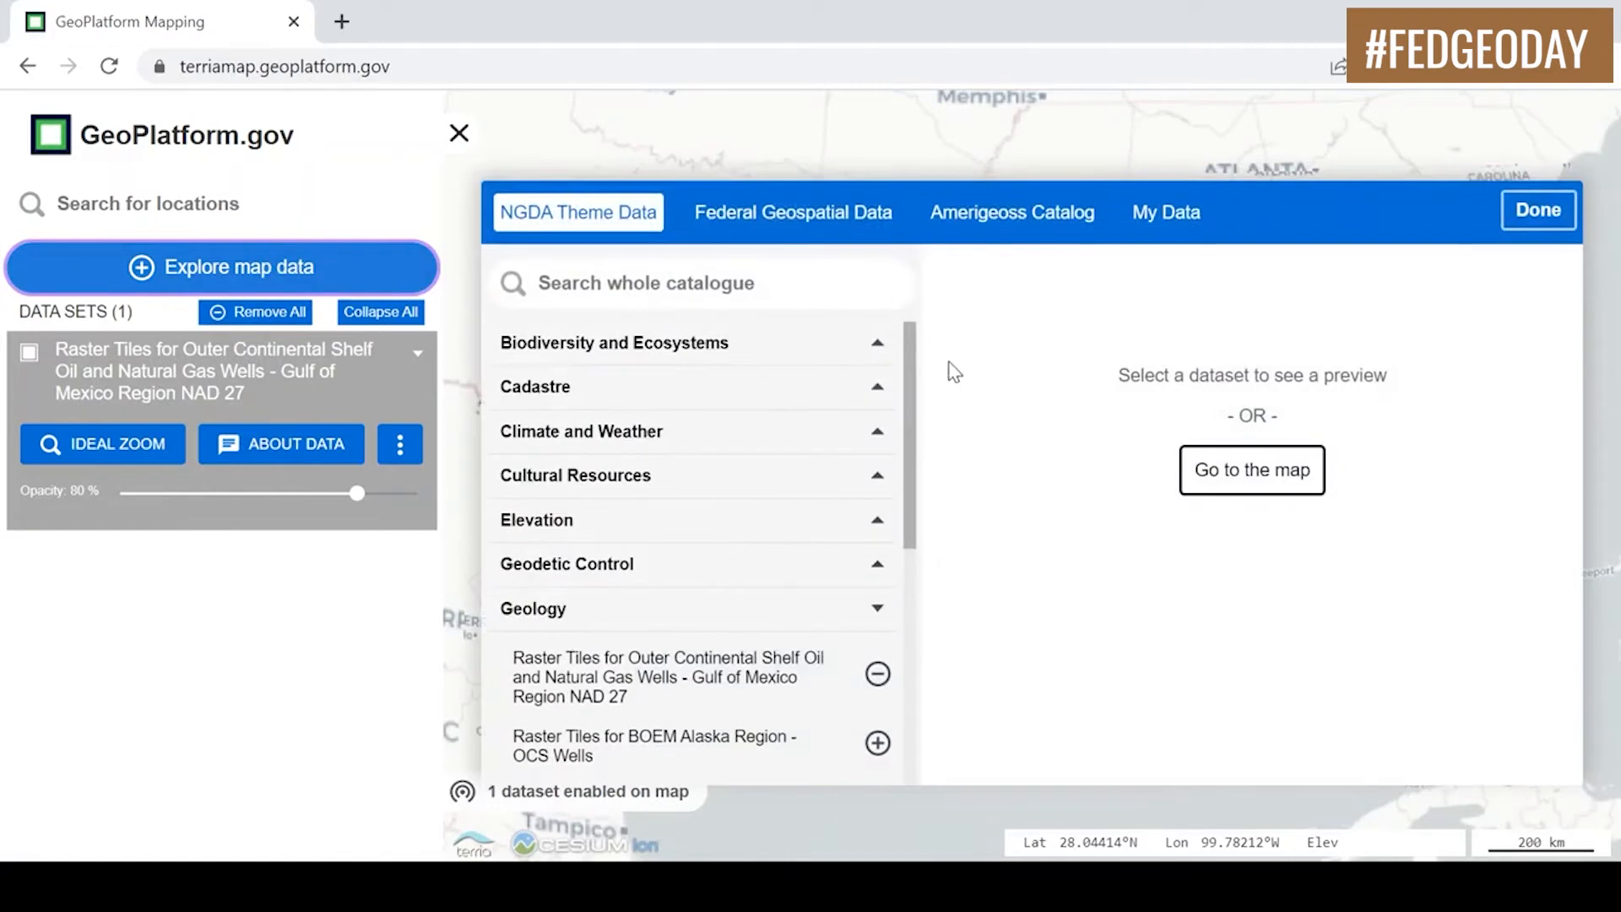
left_click(789, 221)
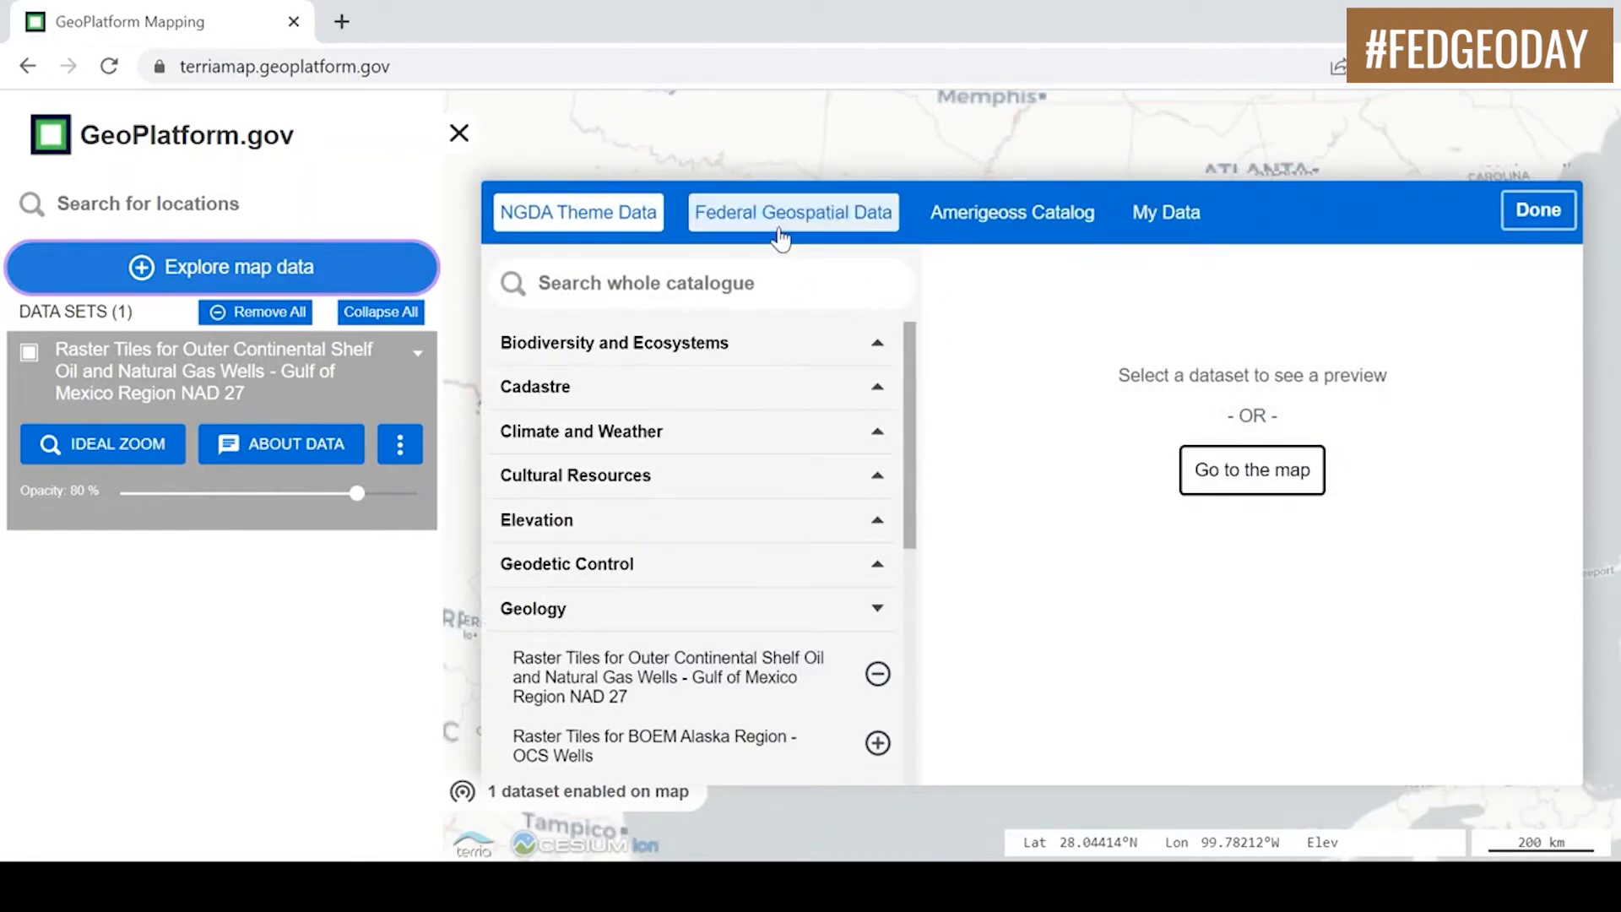
left_click(734, 280)
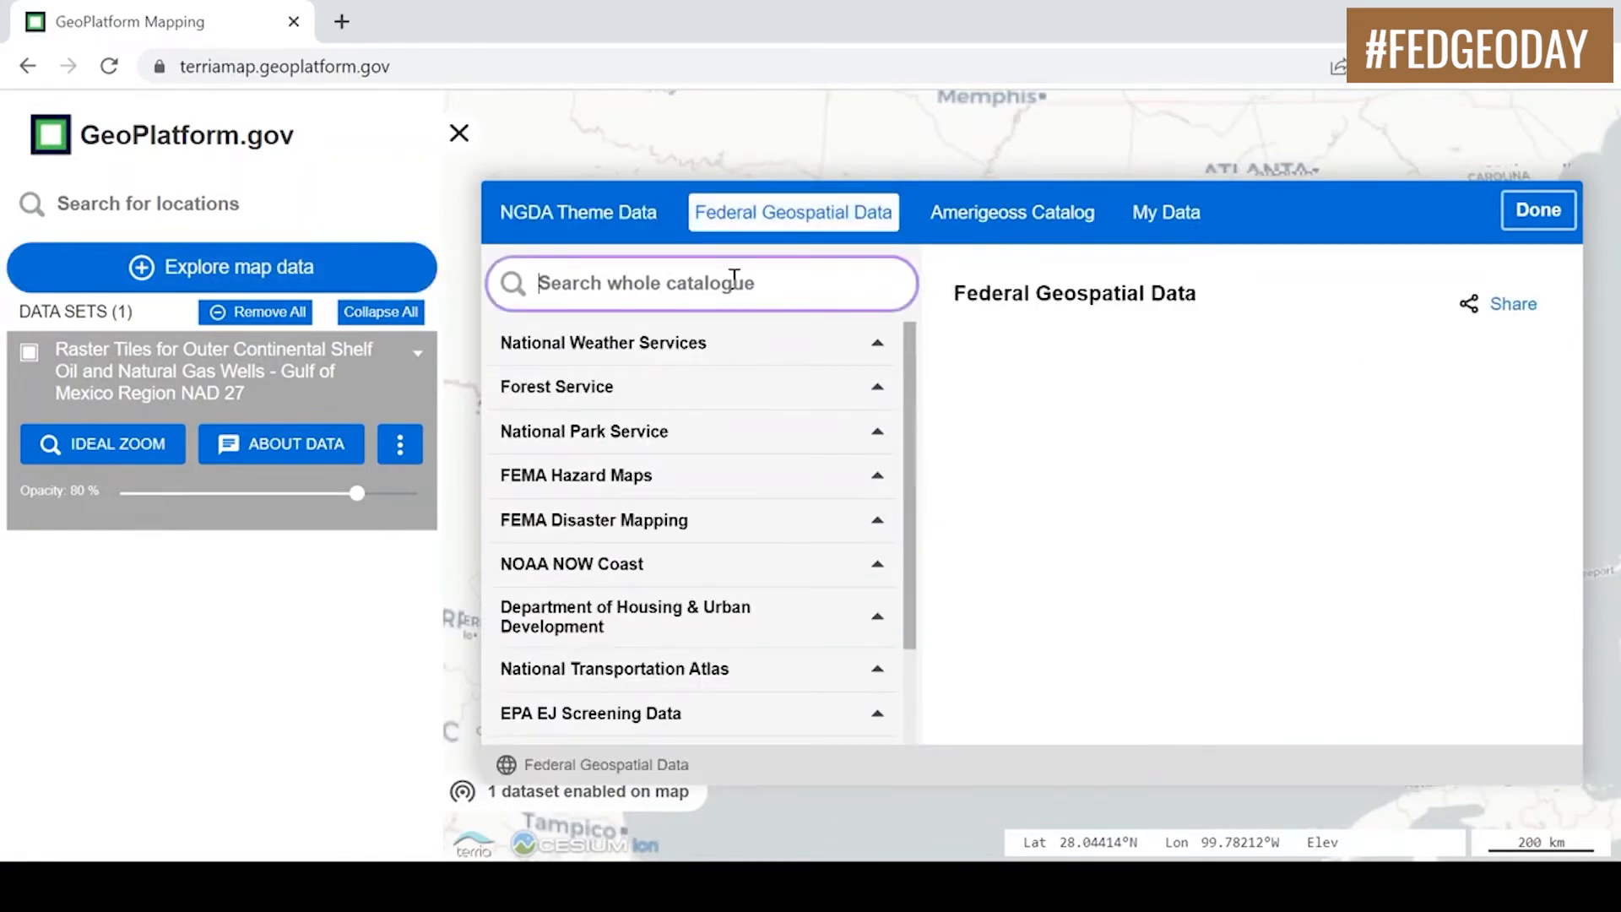
left_click(1039, 221)
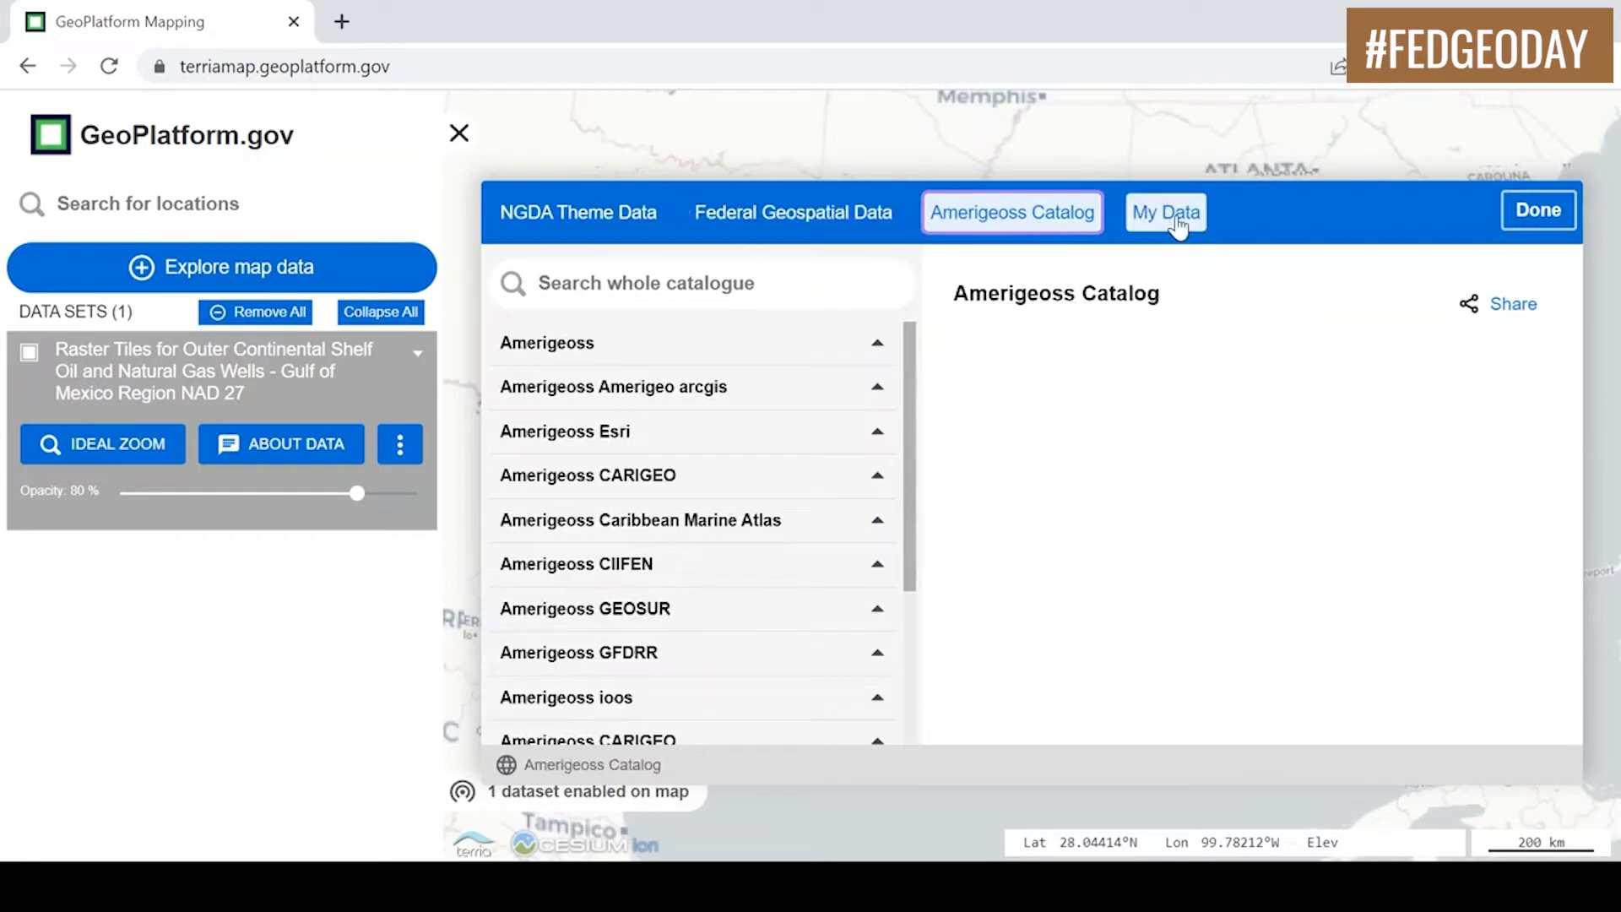
Check which file types can be added as local data, leaving the type on Auto-detect, and return to the data source choice
left_click(1177, 221)
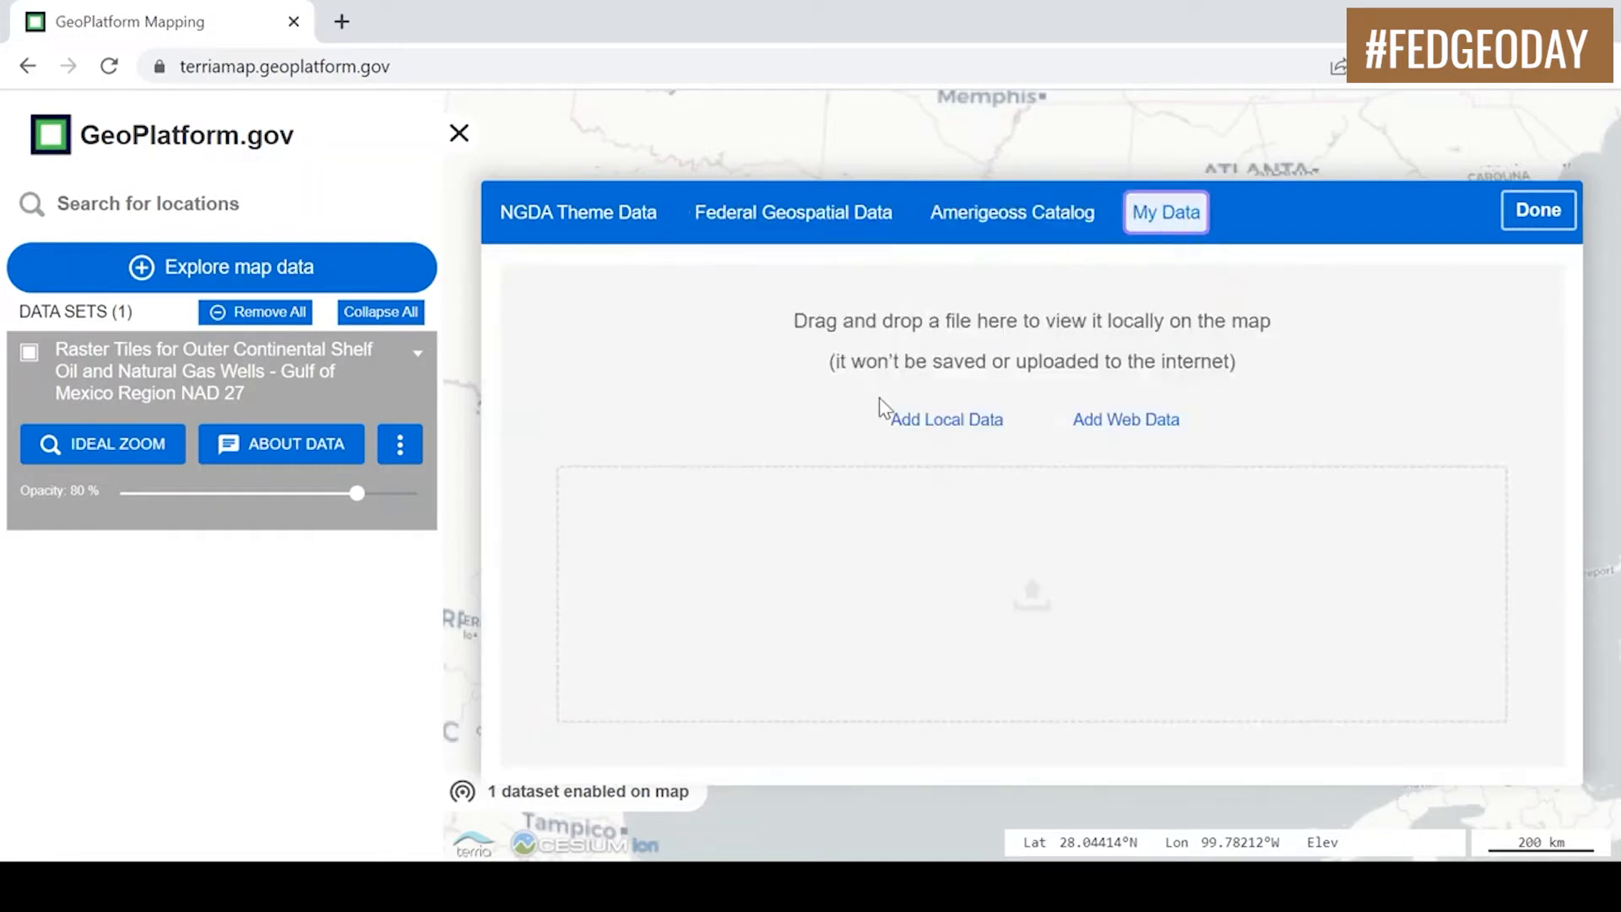
left_click(968, 434)
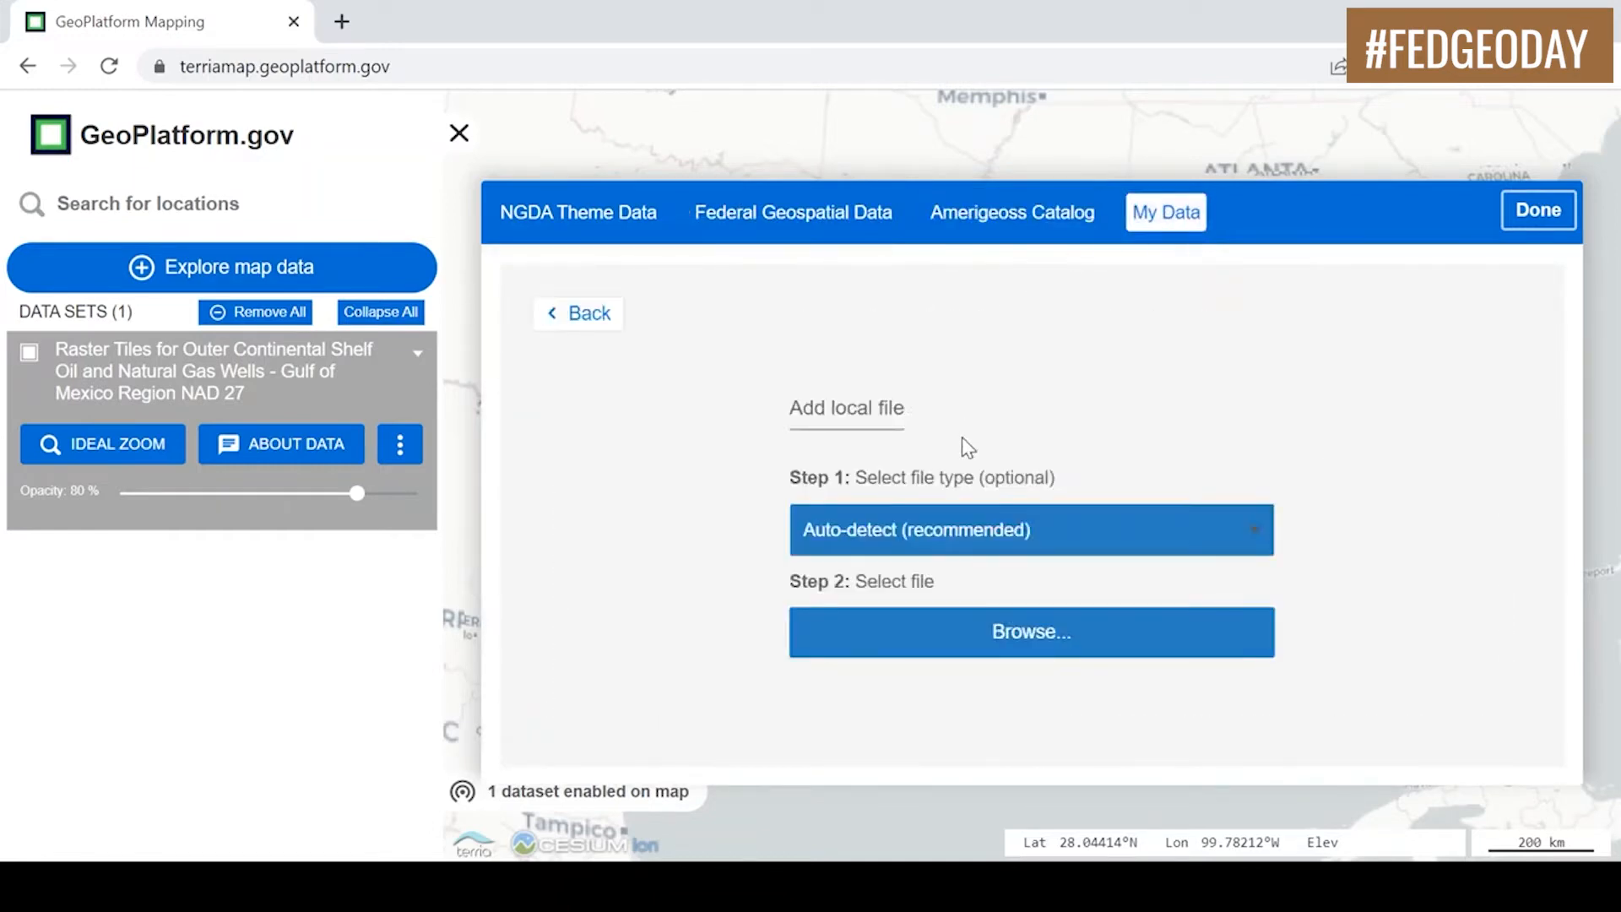
left_click(1241, 539)
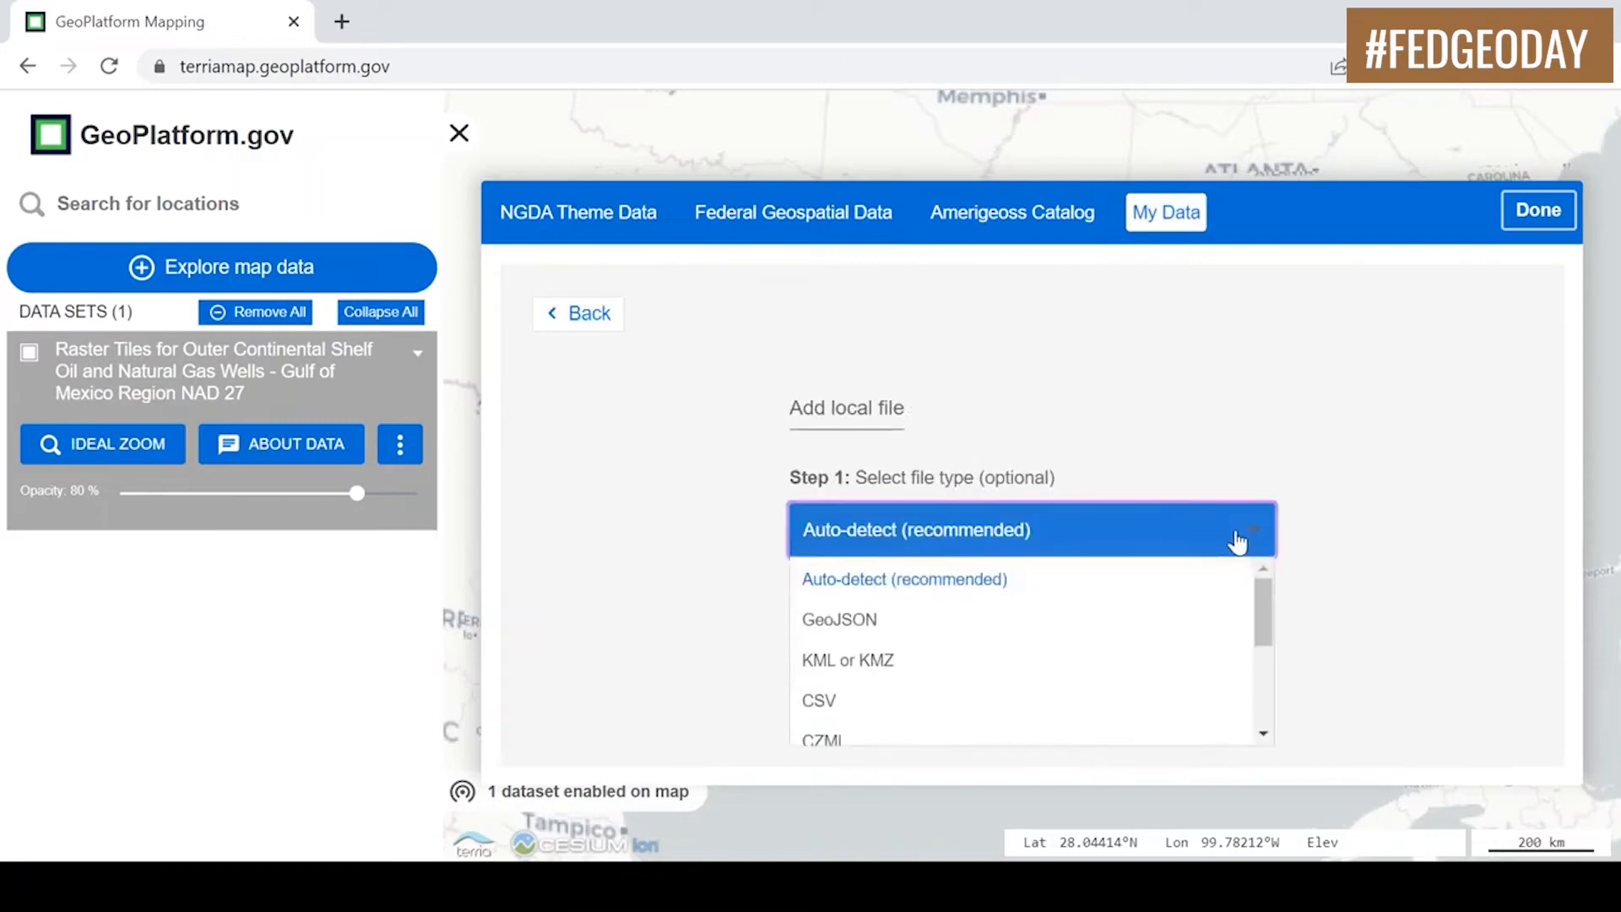
left_click_drag(1264, 606, 1266, 732)
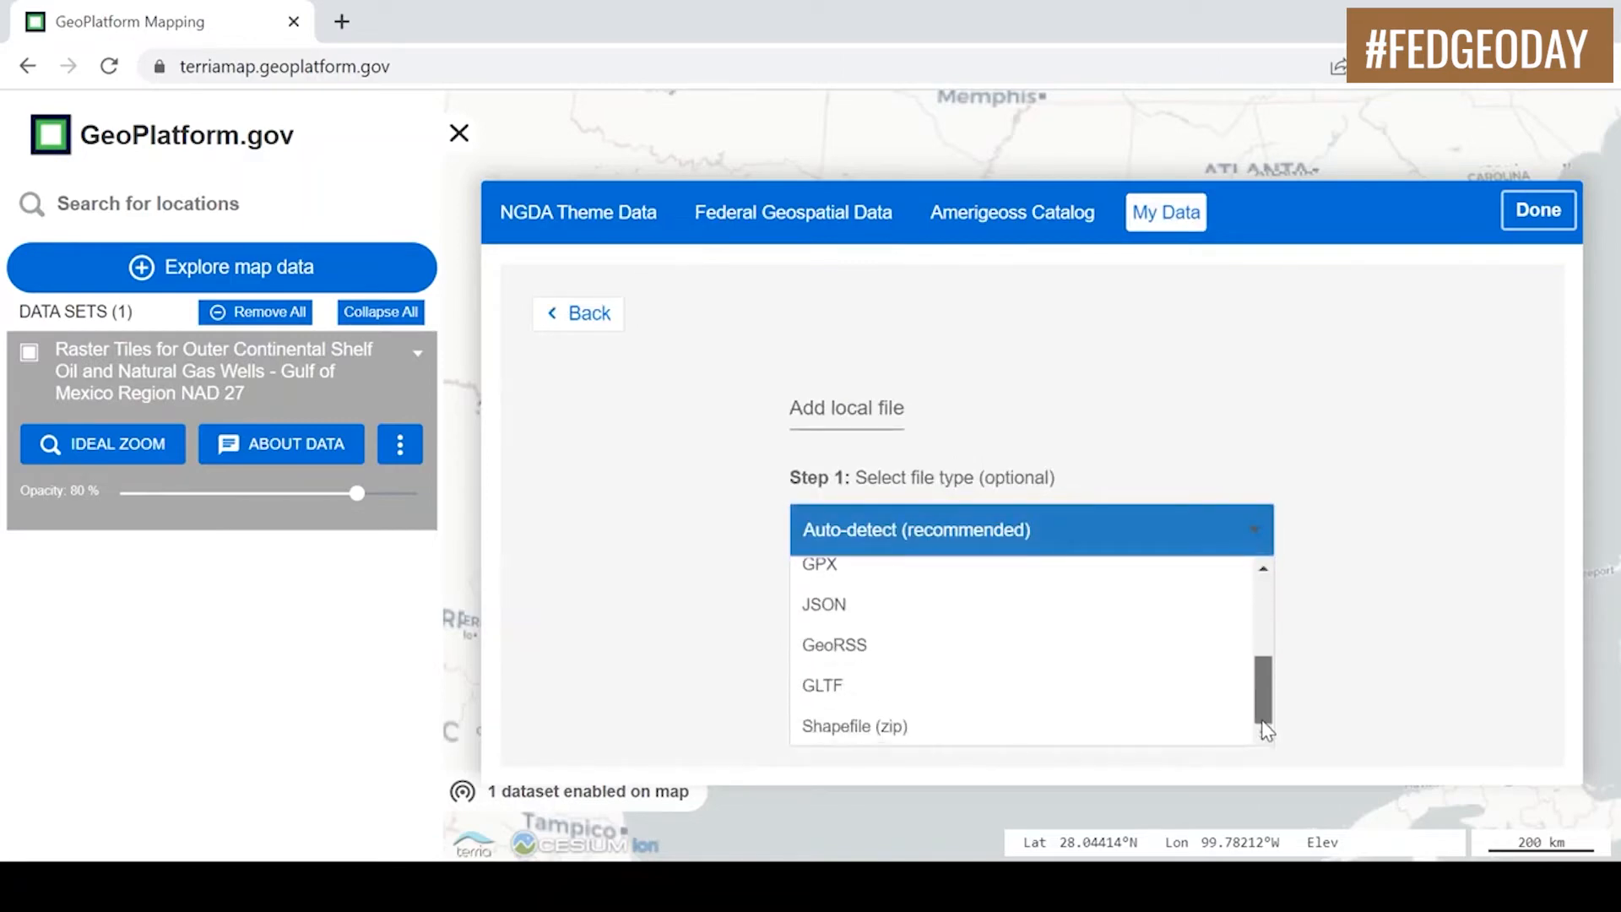
left_click(629, 488)
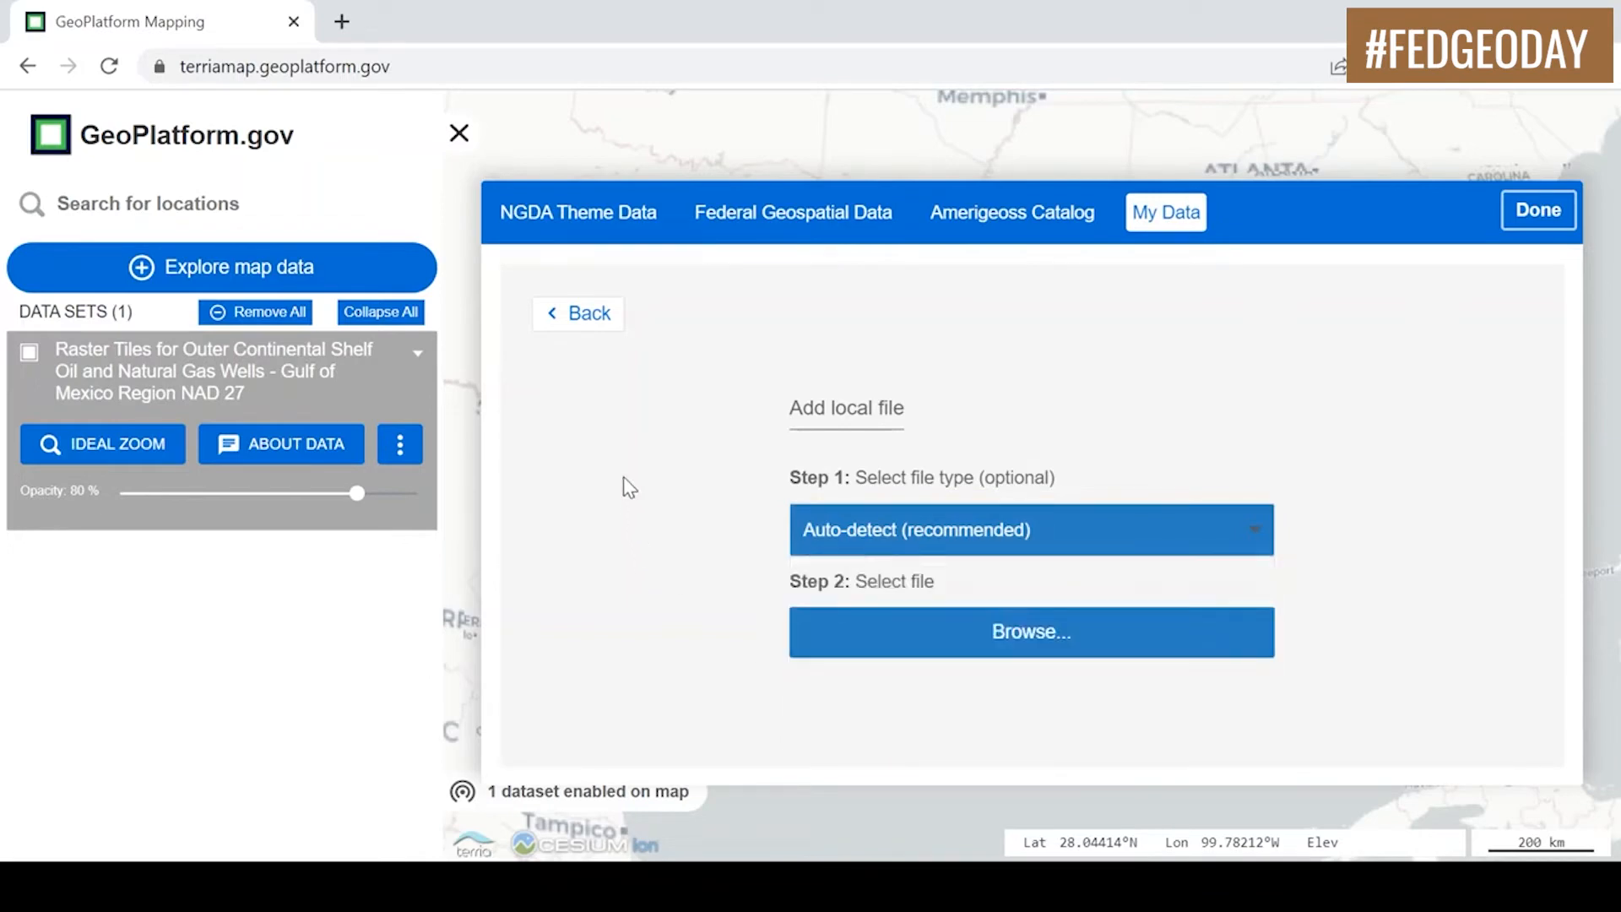
left_click(577, 315)
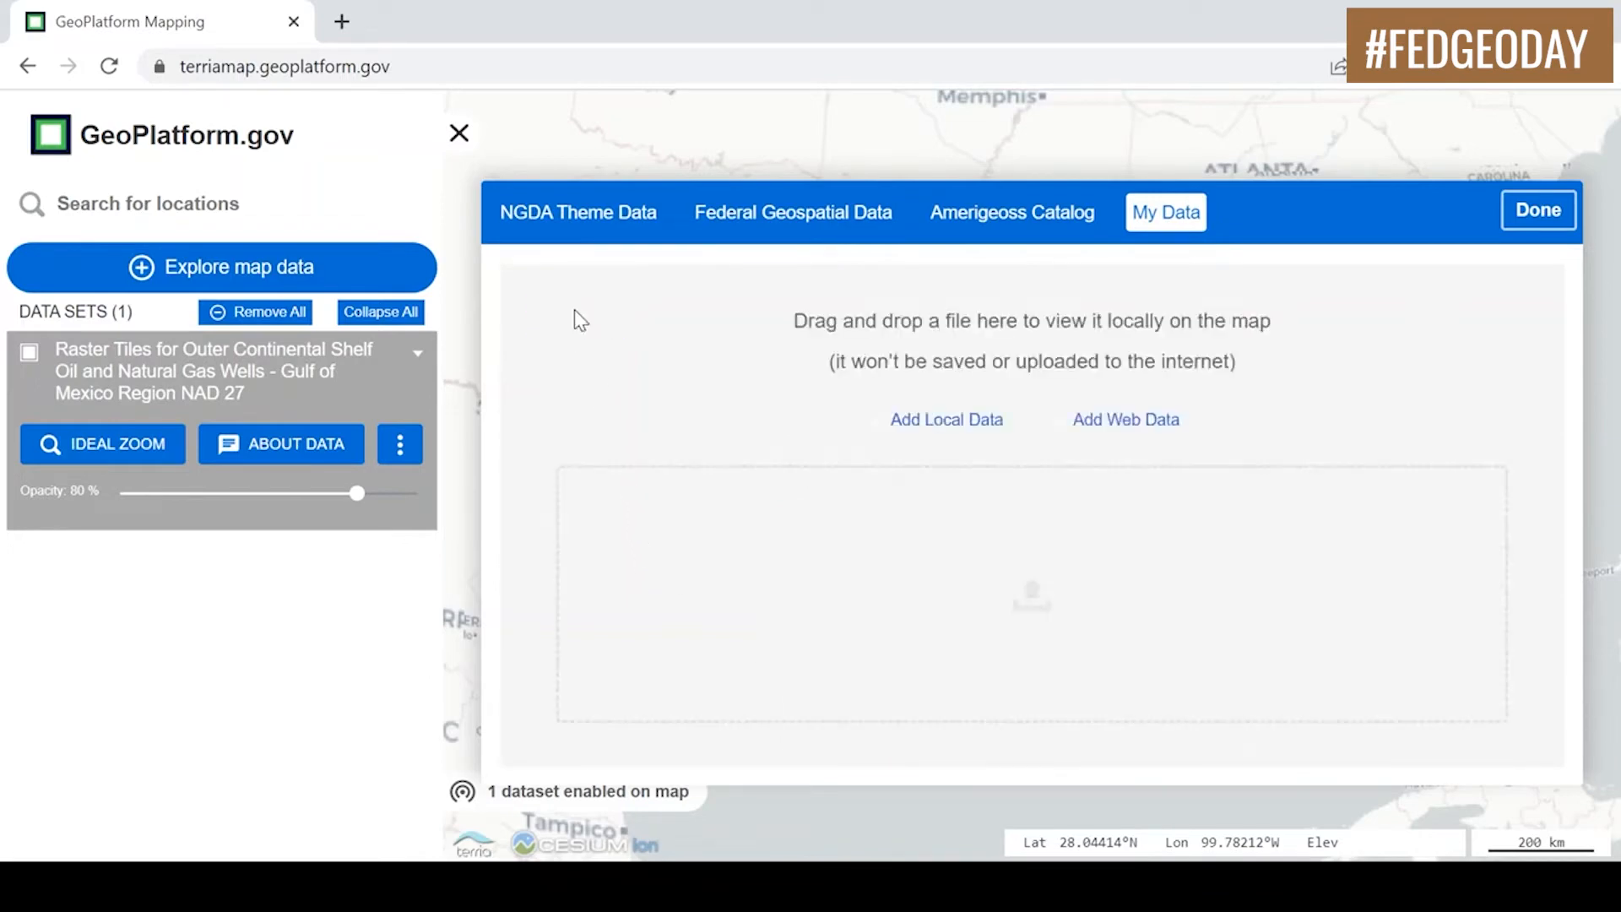
Review the file and service types accepted for web data without adding any, and return to the map
left_click(1125, 420)
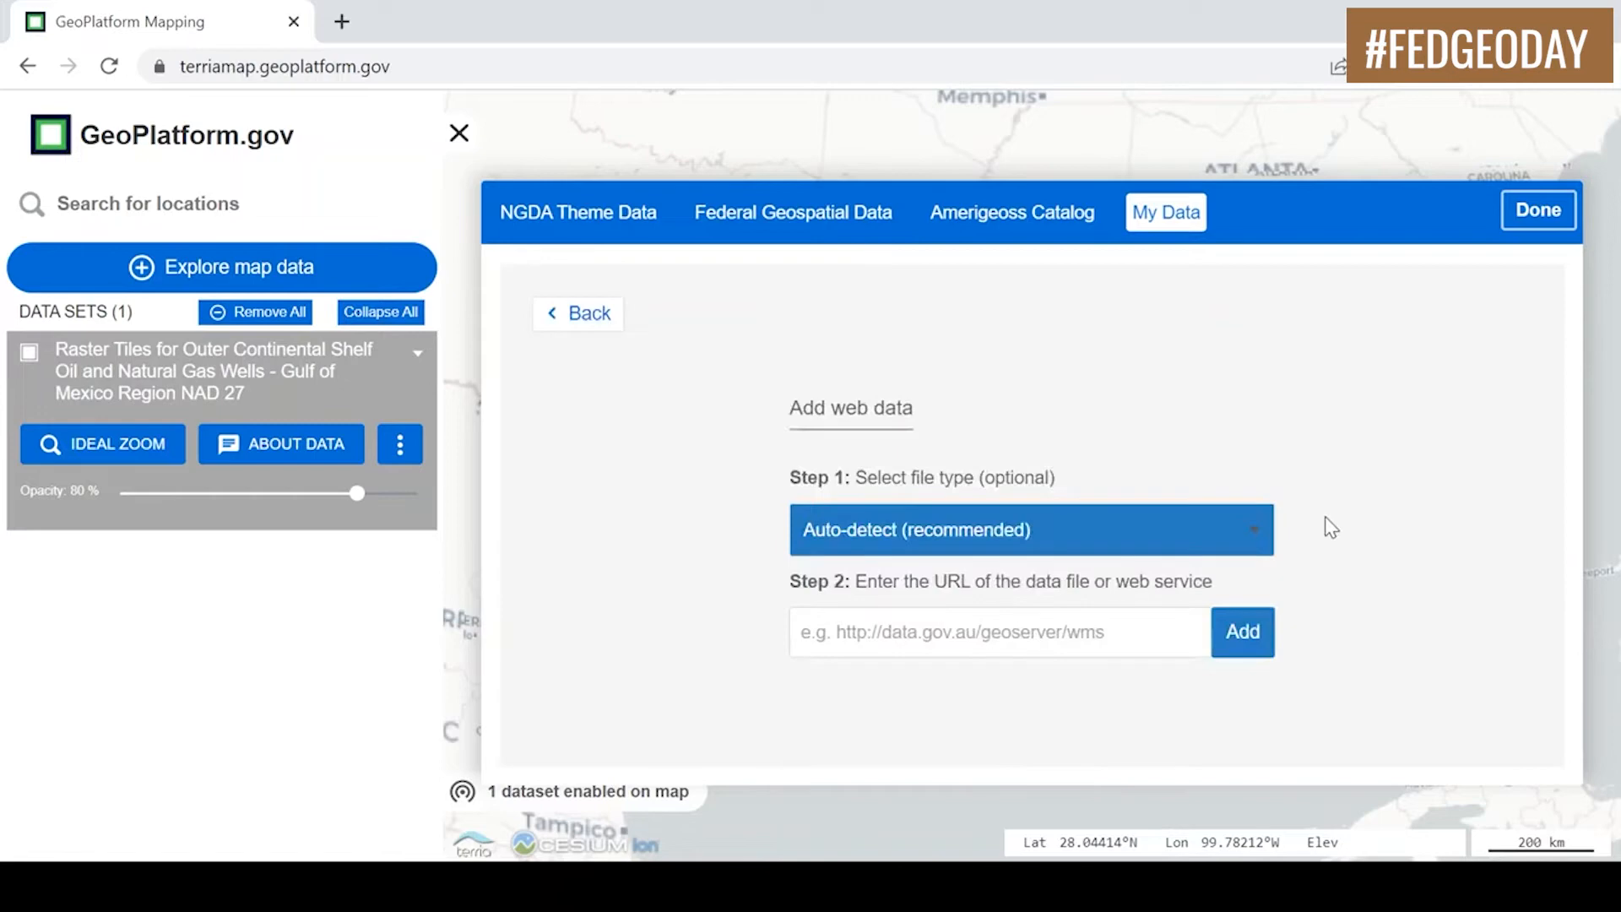
left_click(1238, 549)
left_click_drag(1262, 615, 1268, 718)
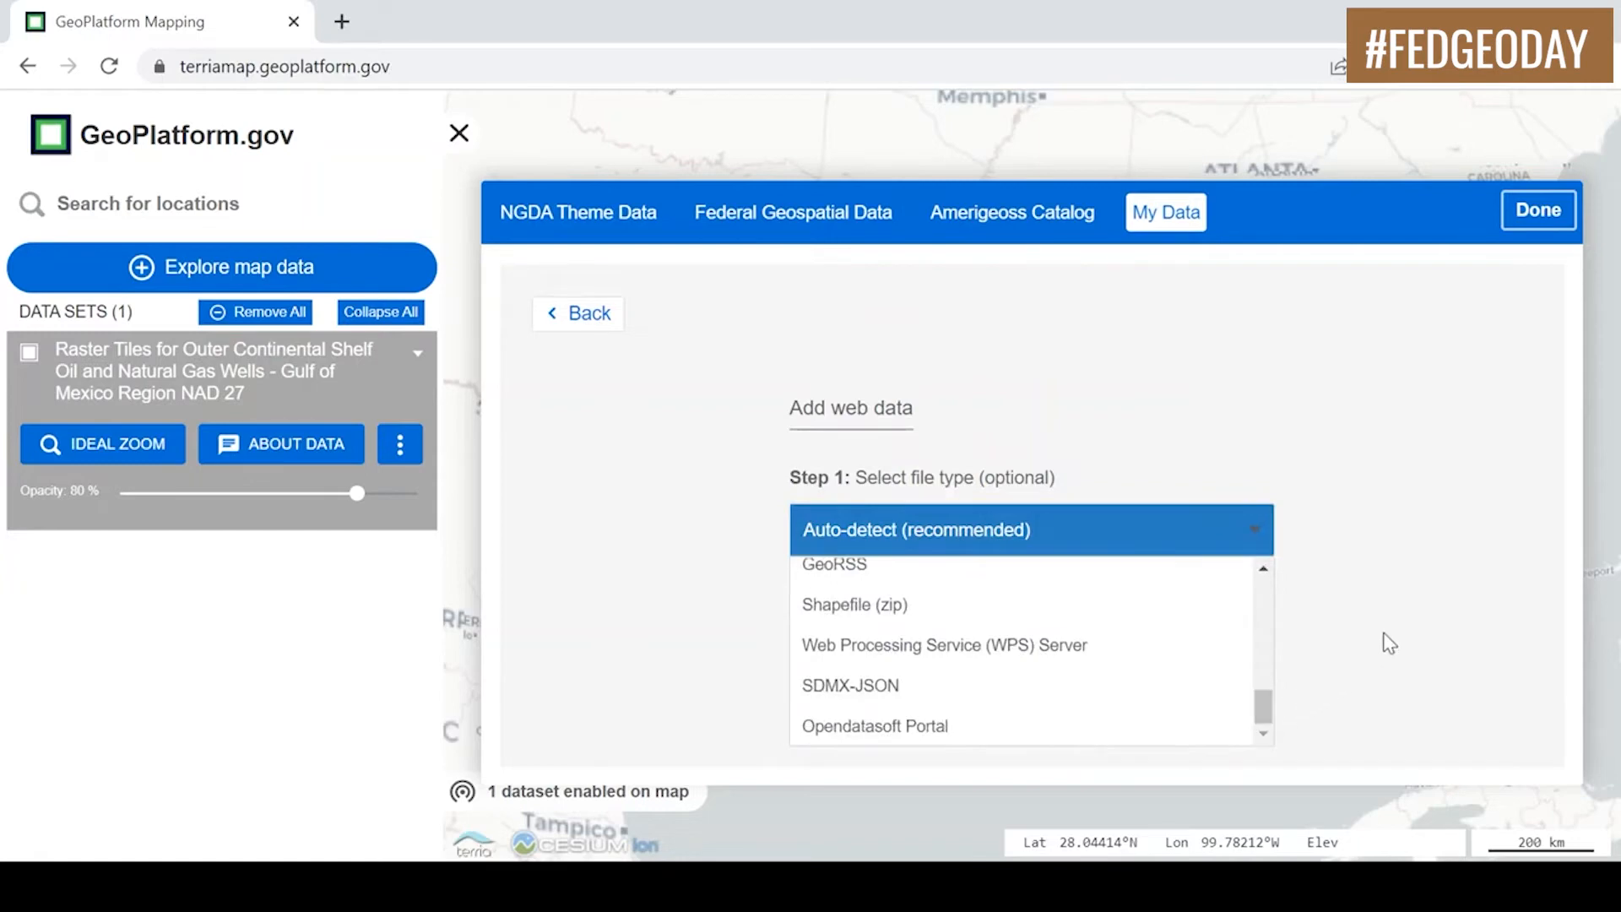
left_click(1404, 570)
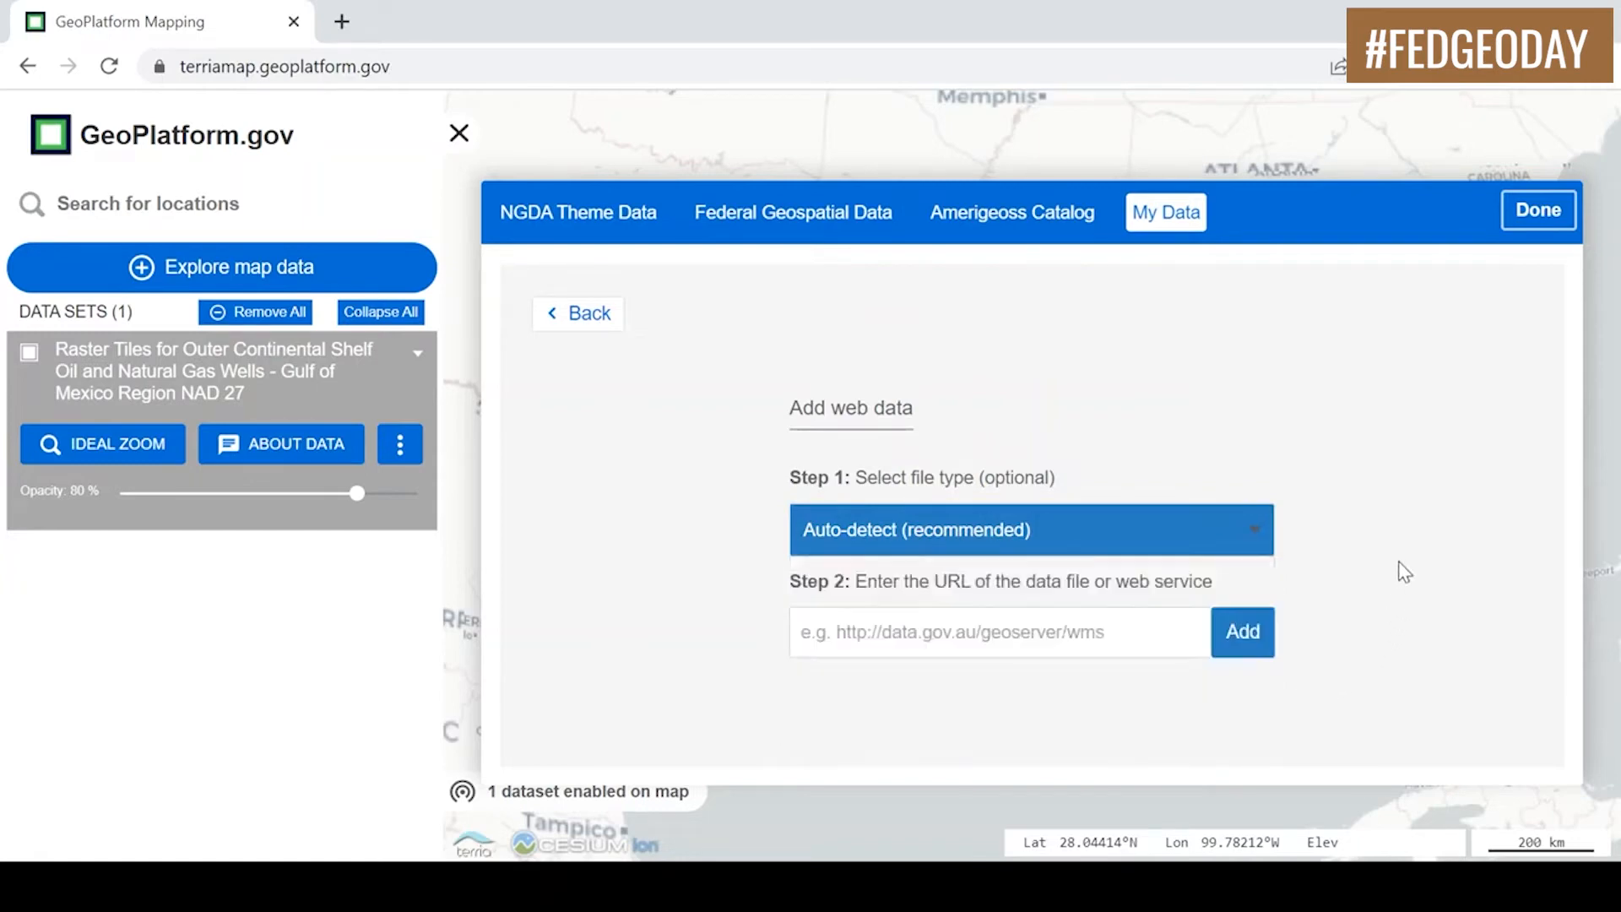
left_click(589, 316)
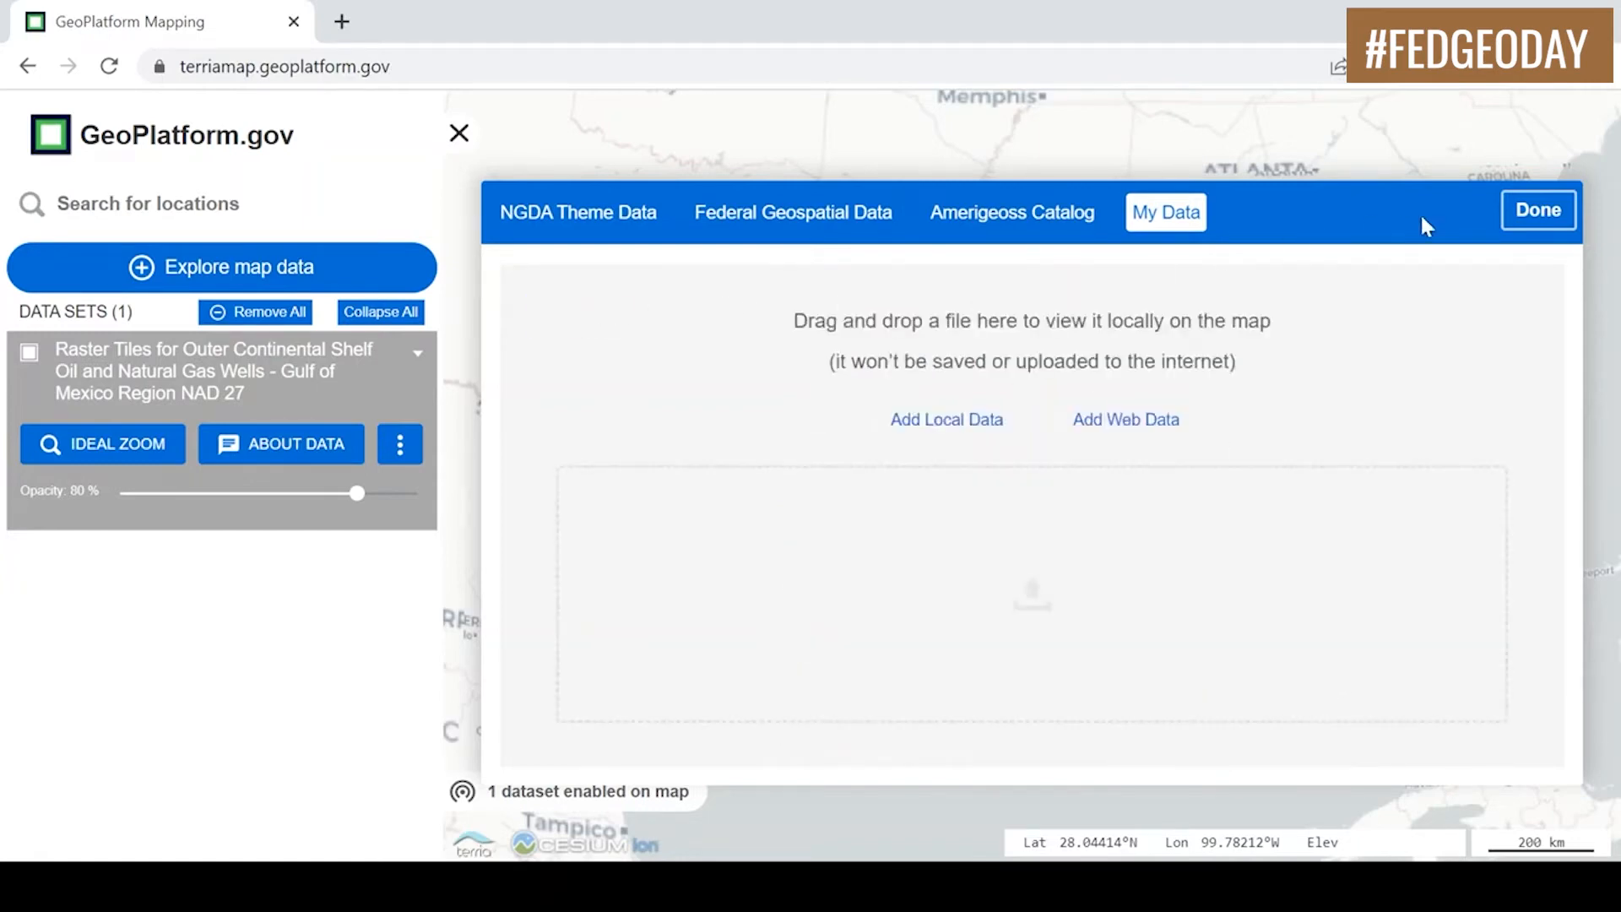
left_click(1541, 225)
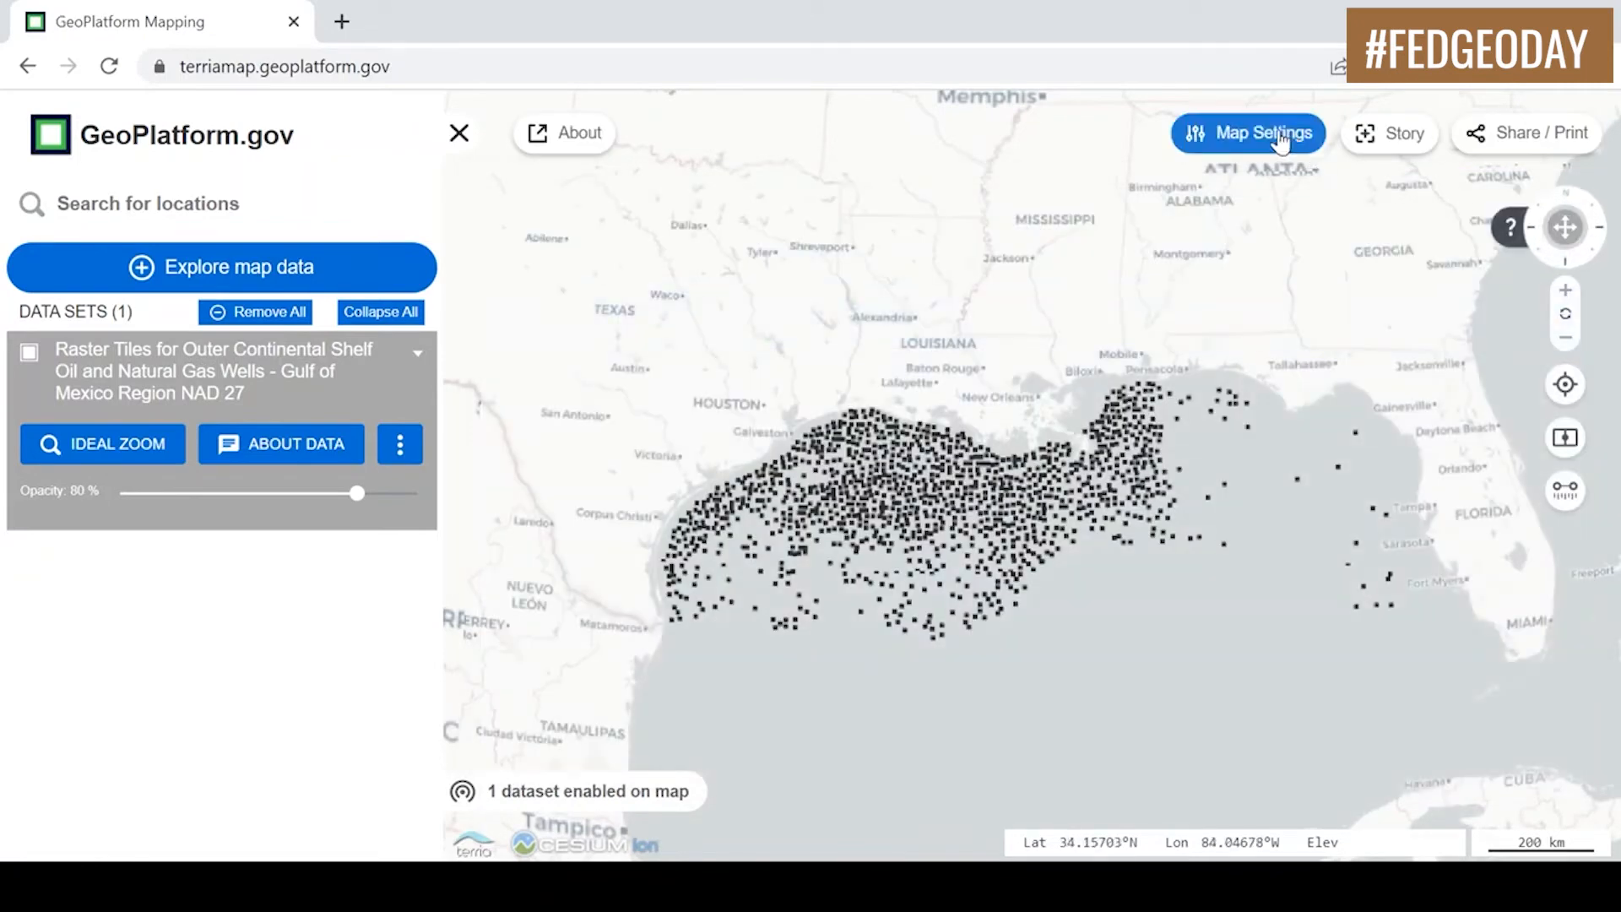
Examine the map view and base map settings and the story editor, closing each without changes
left_click(1277, 135)
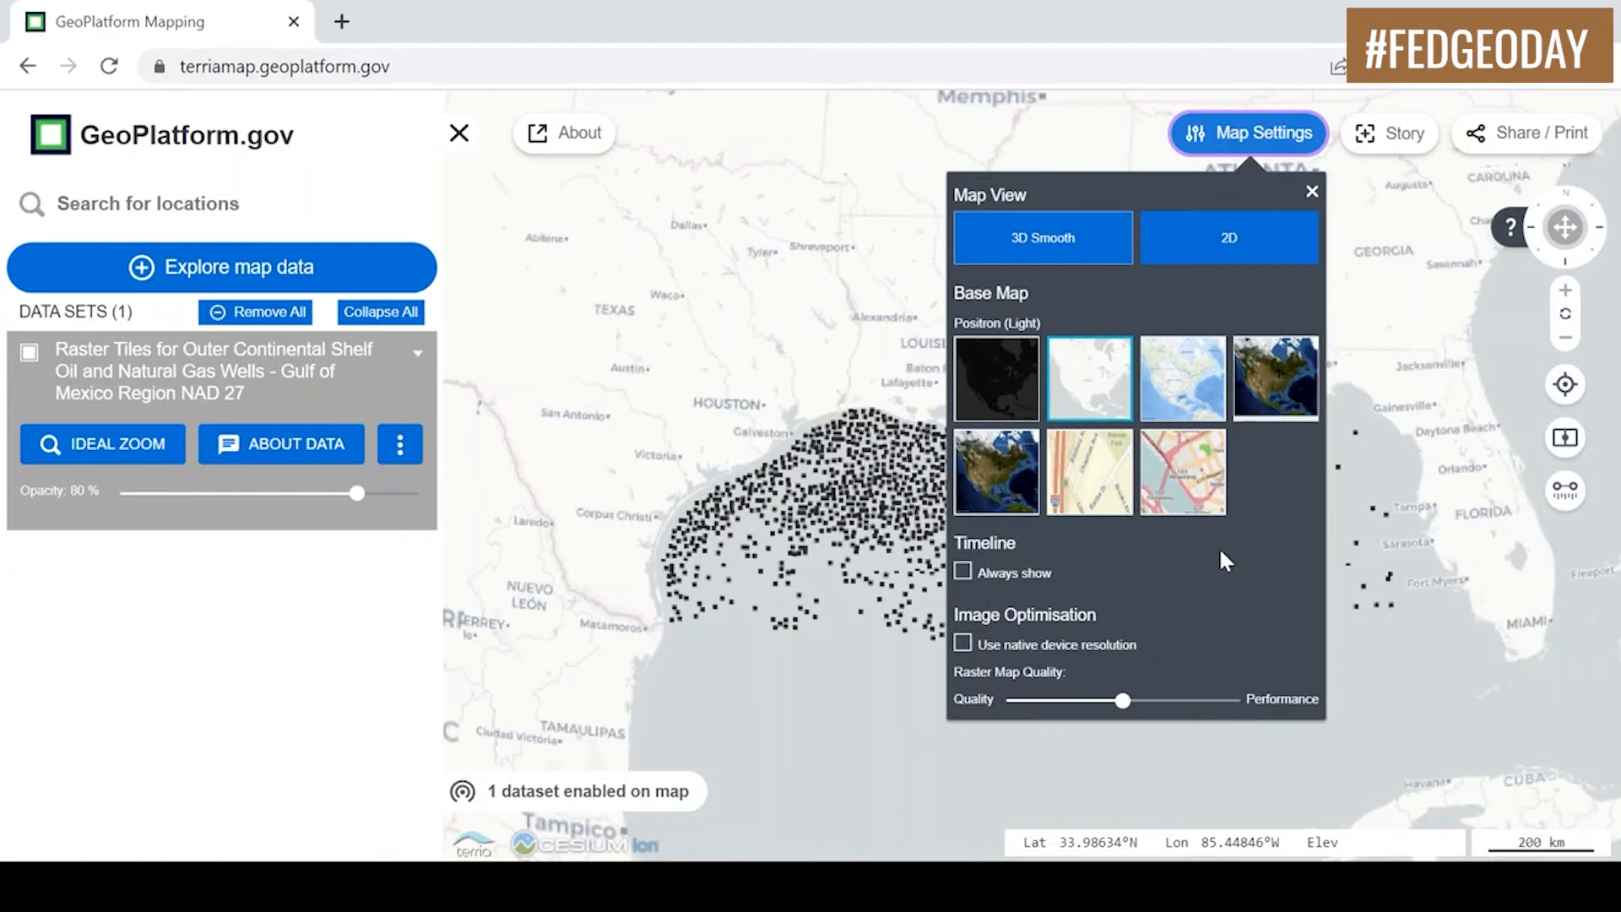
left_click(1264, 139)
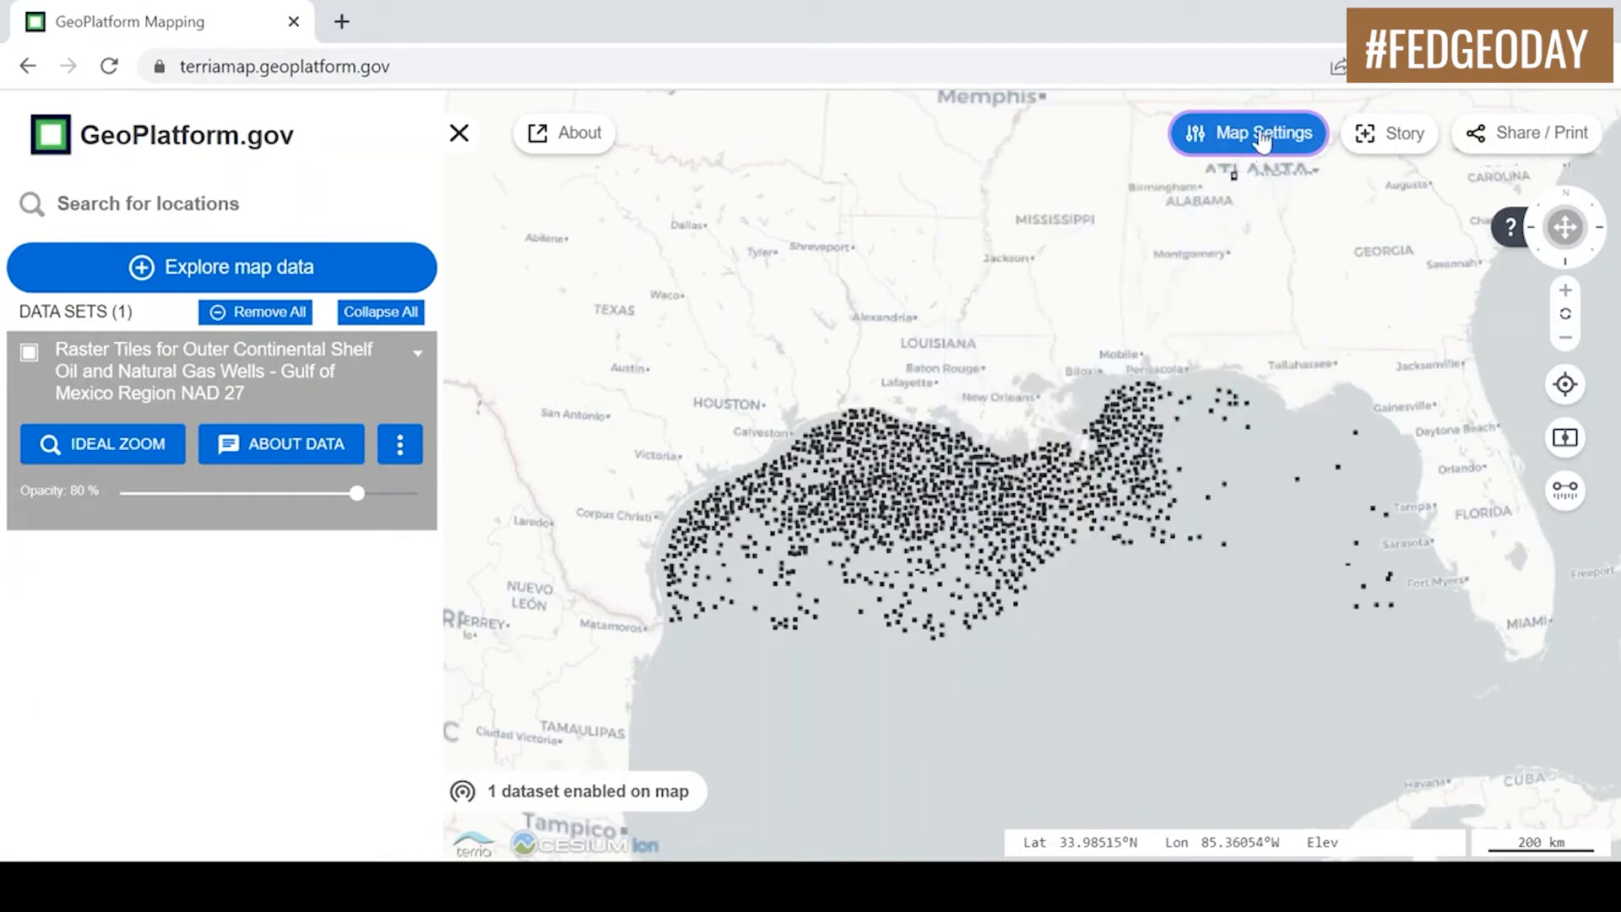
left_click(1399, 144)
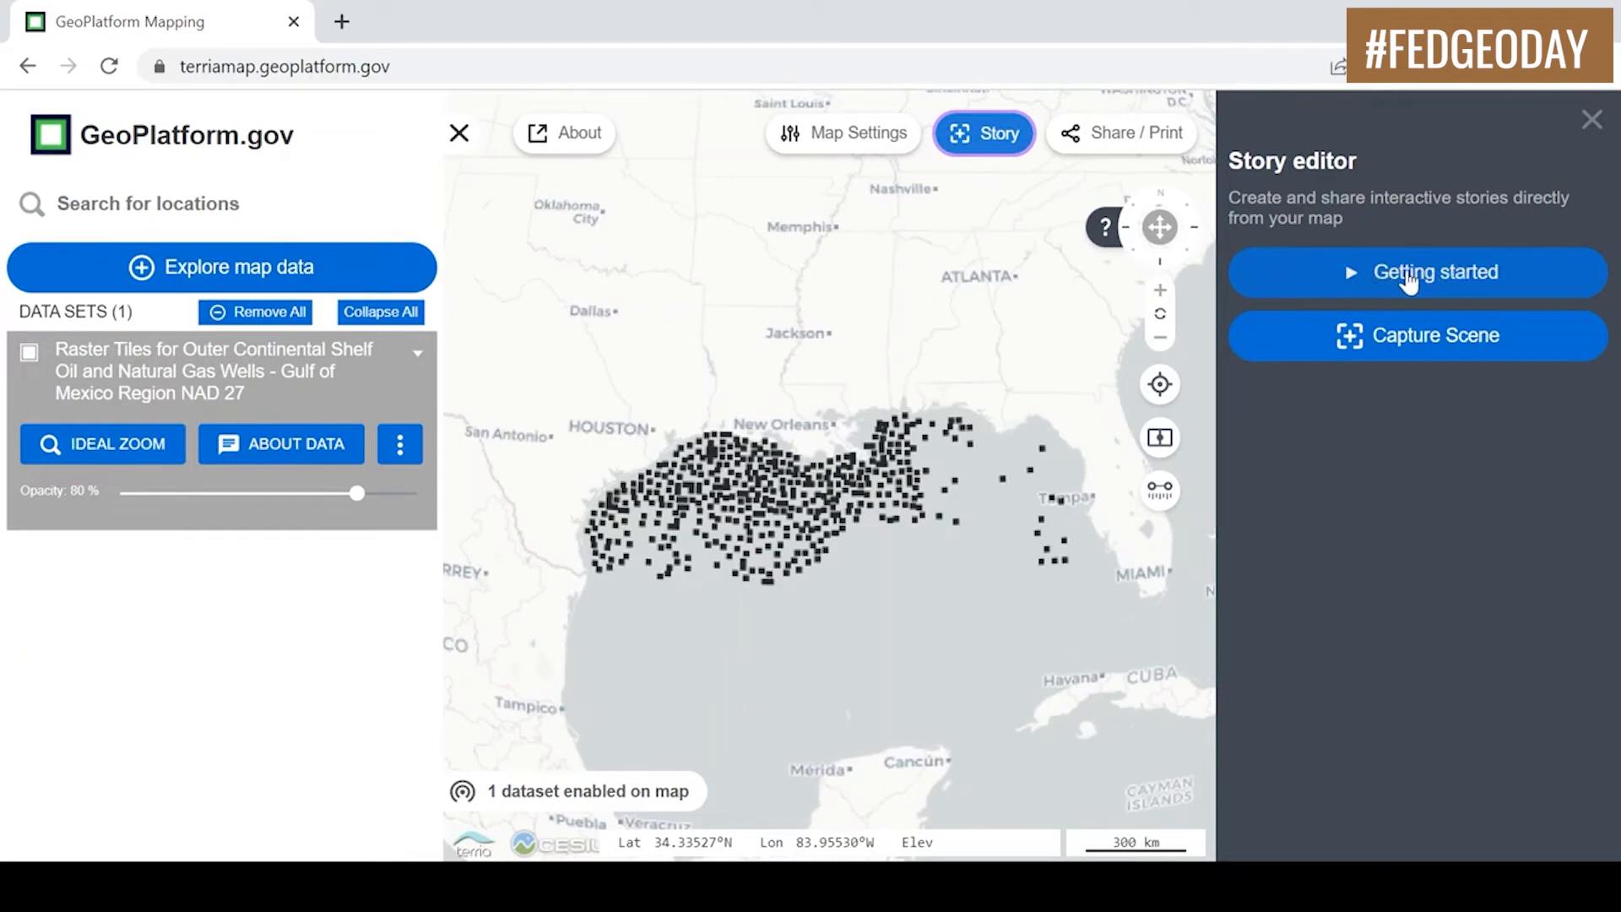
left_click(1592, 121)
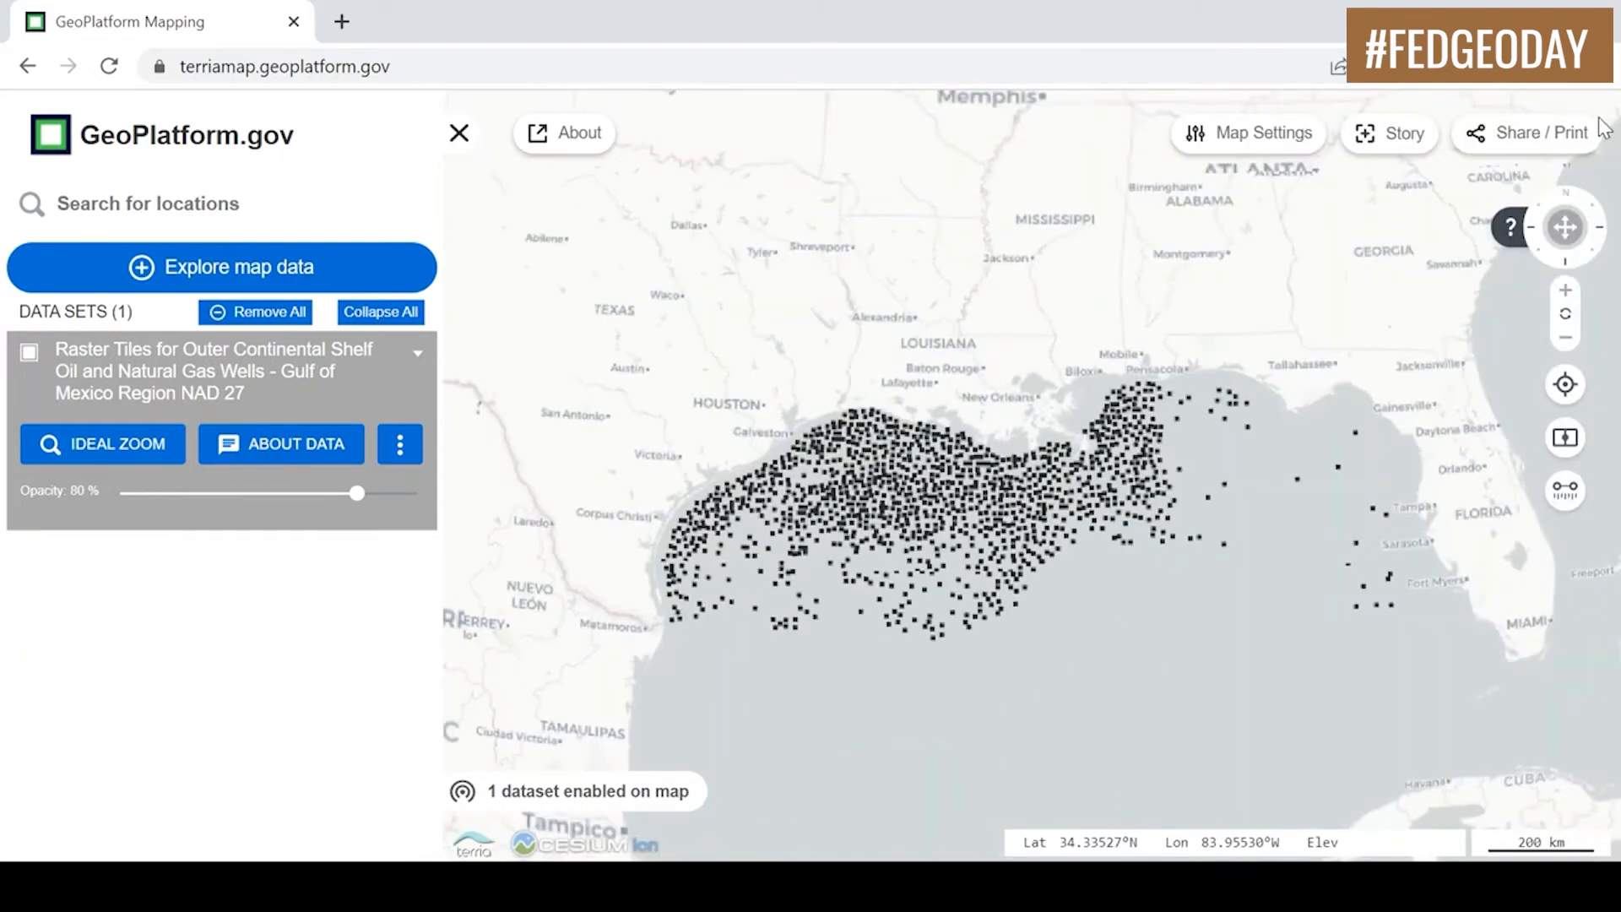
Look at the map's share URL and print options, and return to the GeoPlatform.gov home page
left_click(1533, 132)
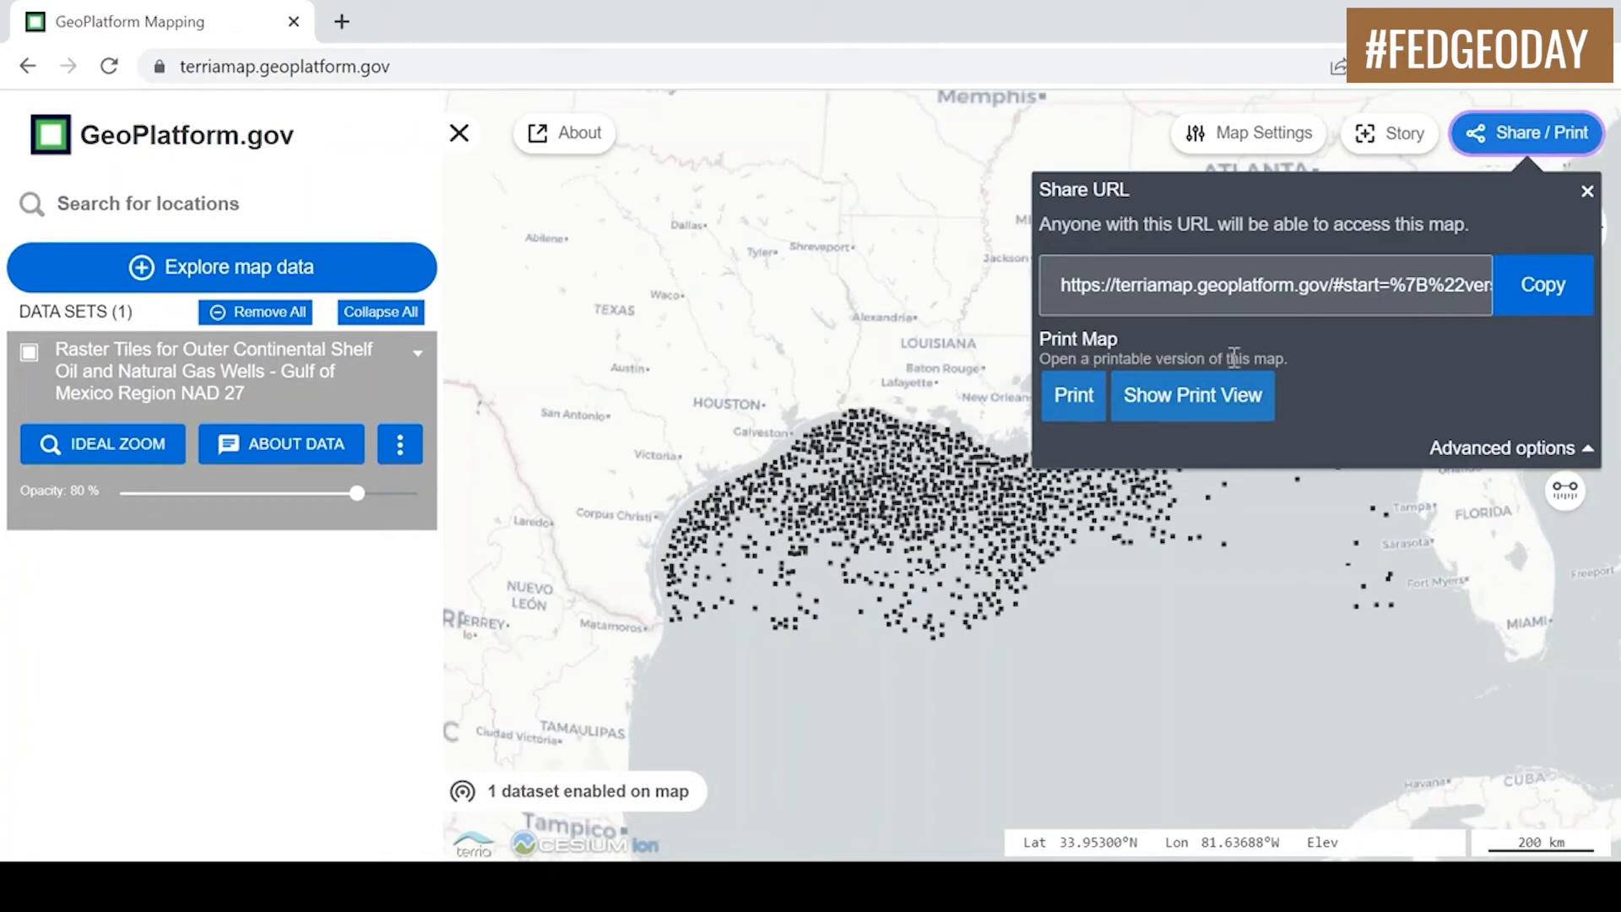
left_click(1586, 194)
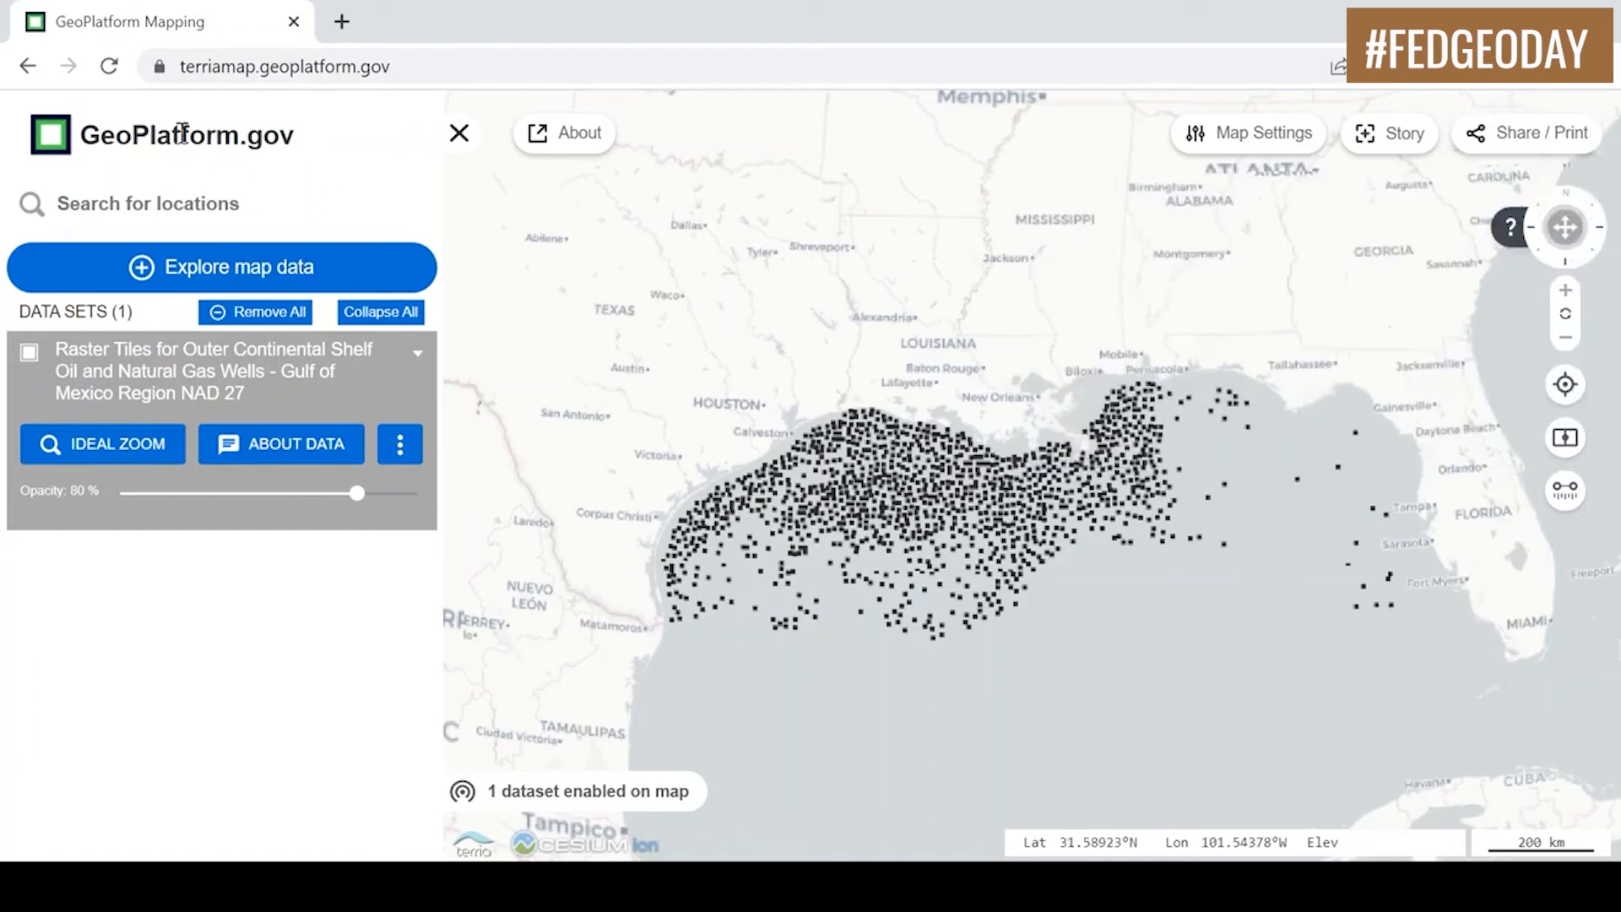
left_click(63, 150)
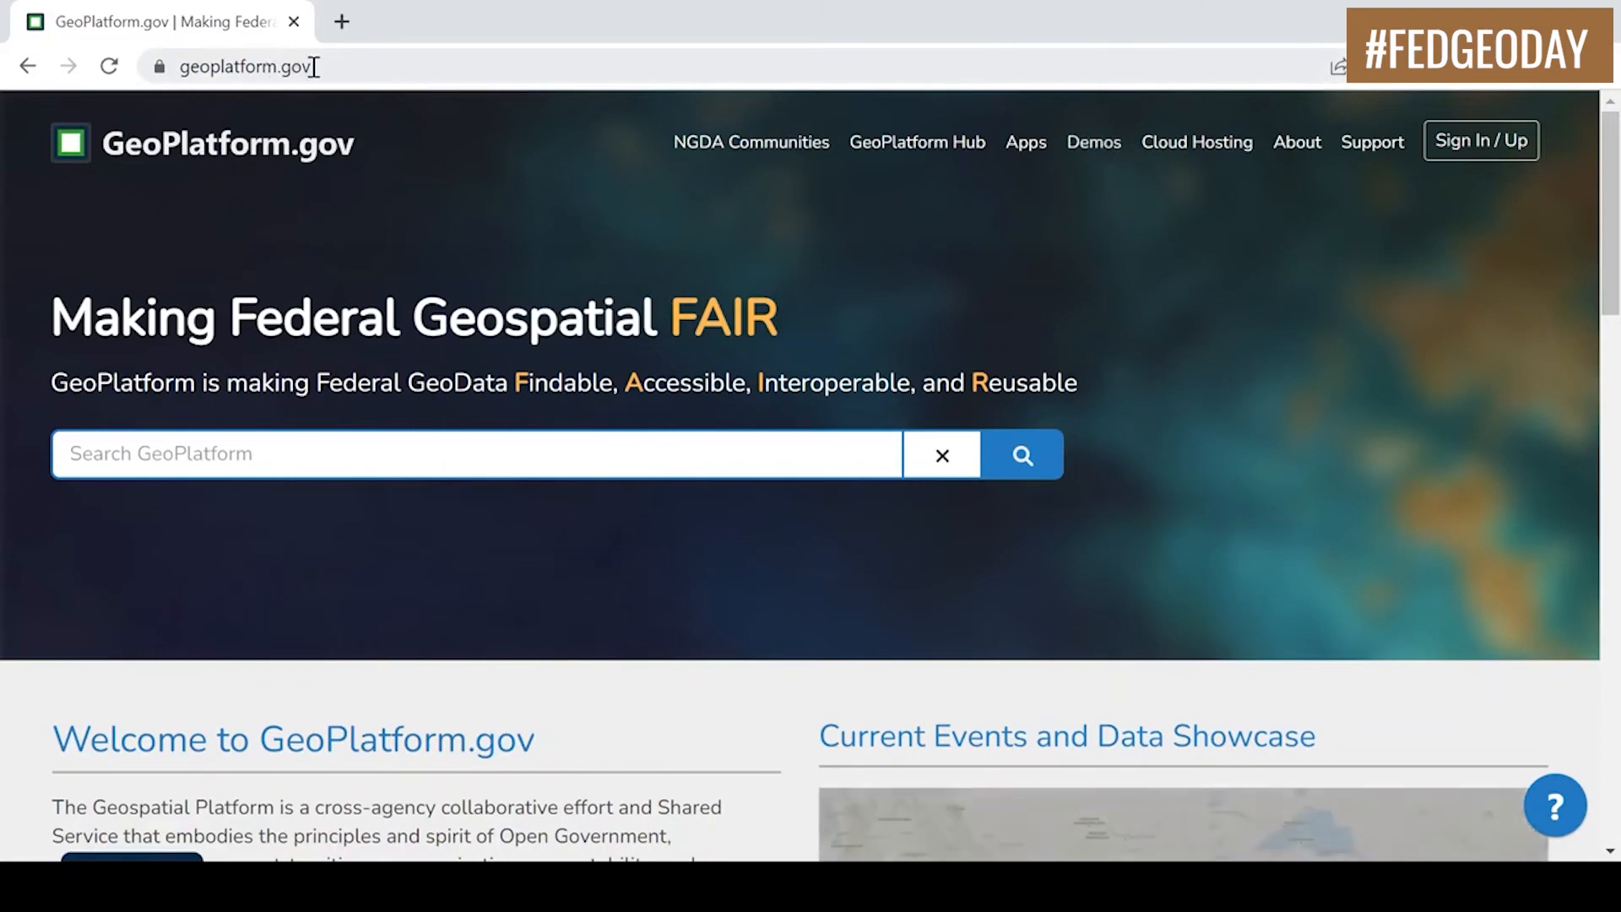
Filter the GeoPlatform demos by the Terriamap category and open the Terriamap Example
left_click(1098, 150)
scroll(1098, 557, "down", 7)
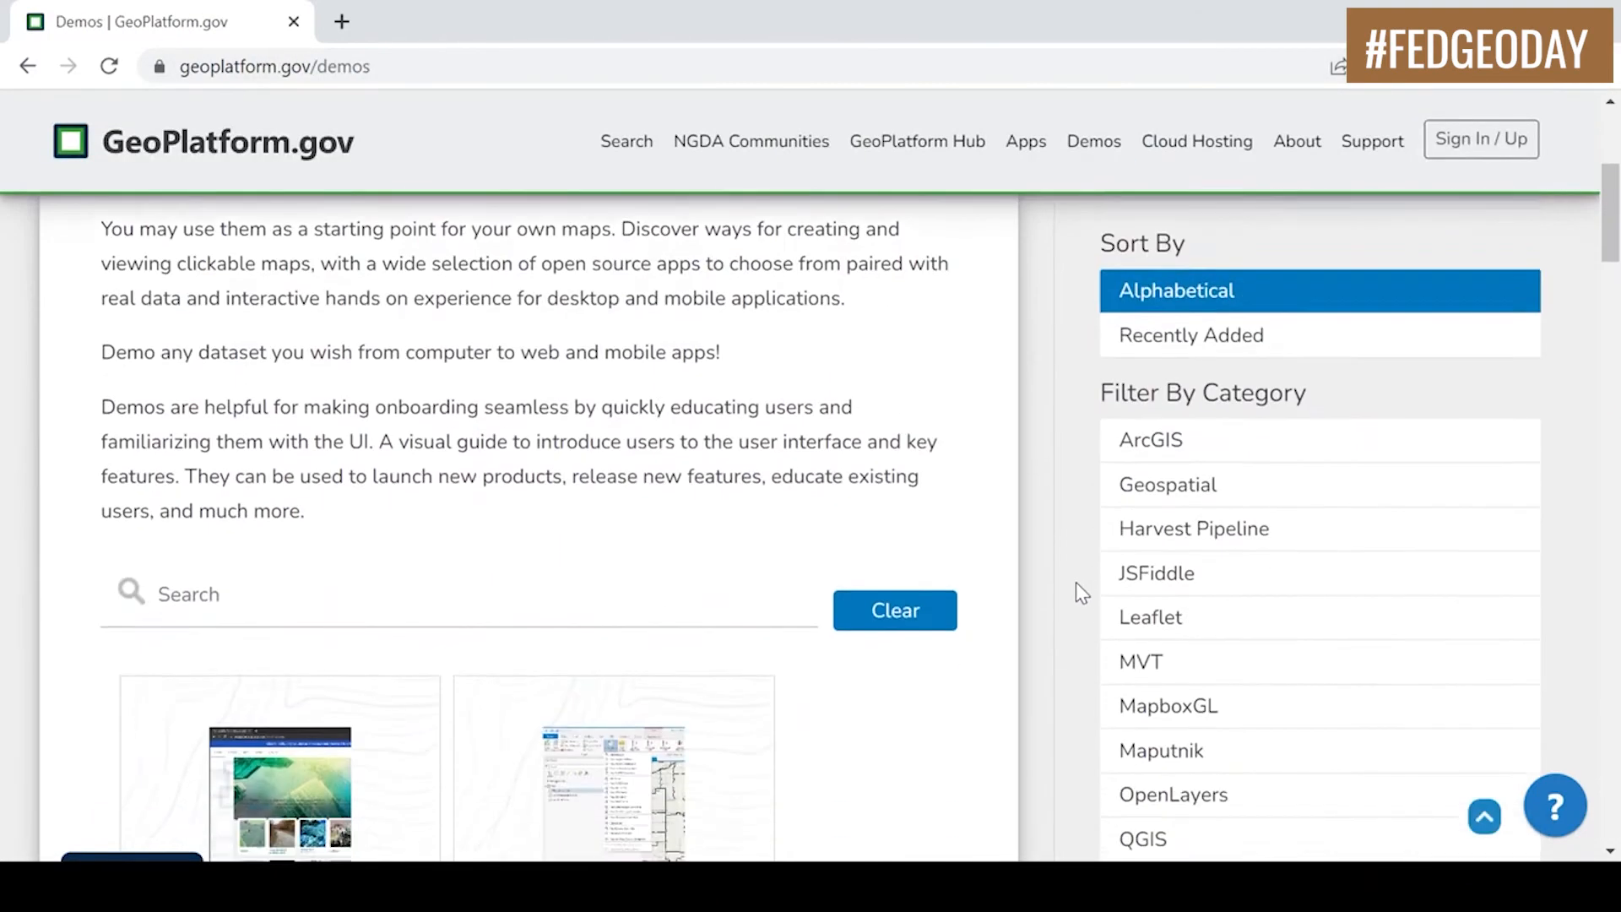
left_click(1209, 680)
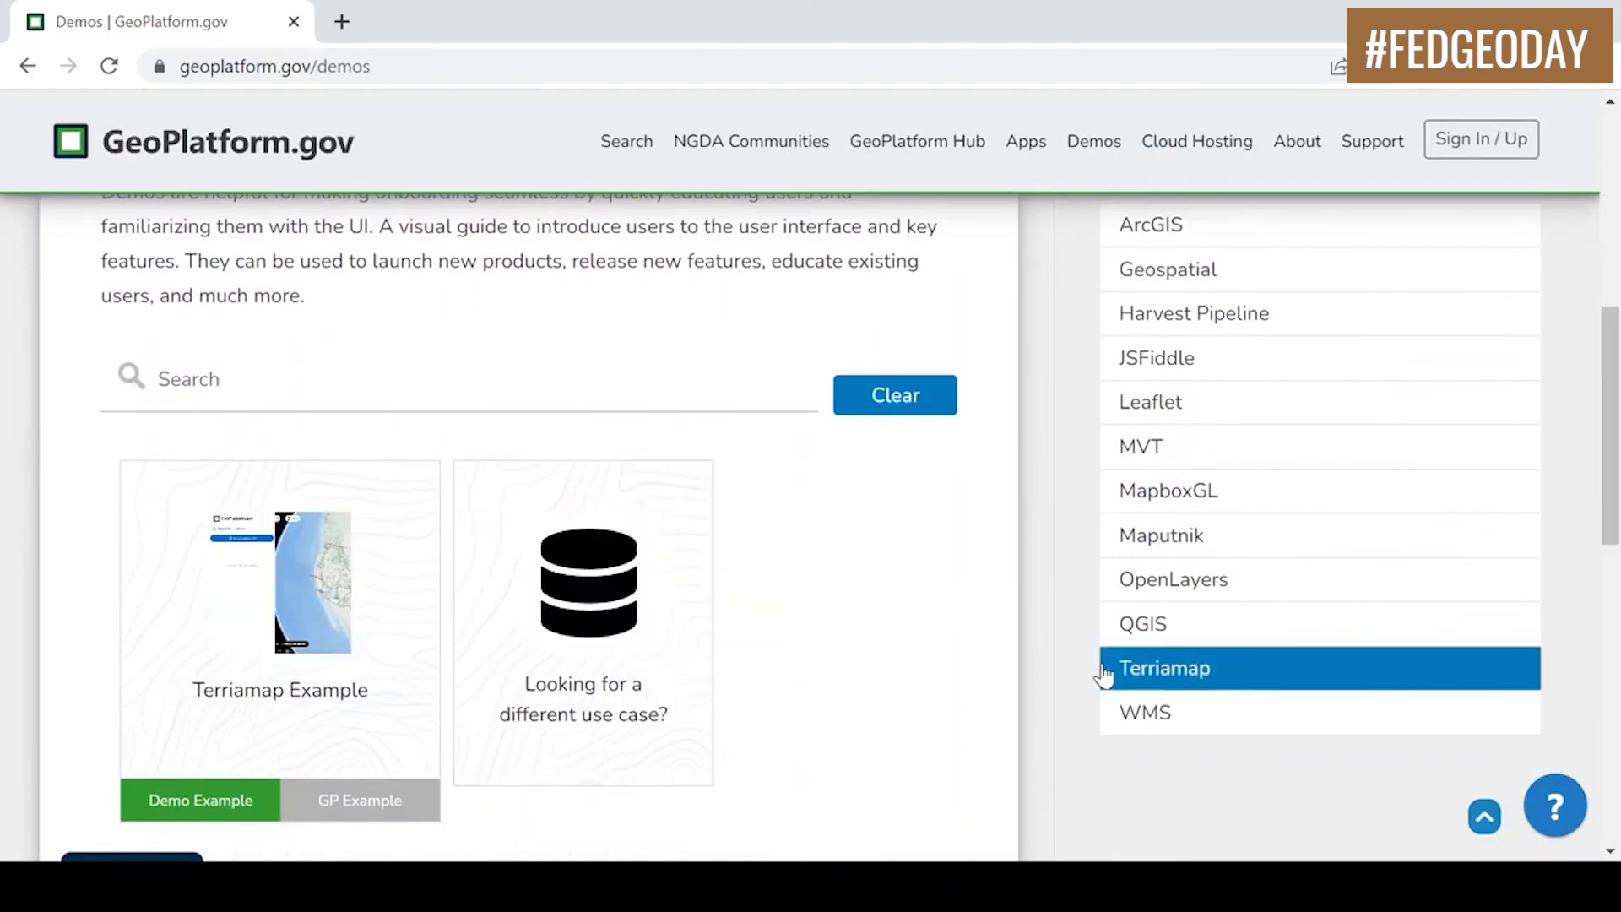
mouse_move(251, 675)
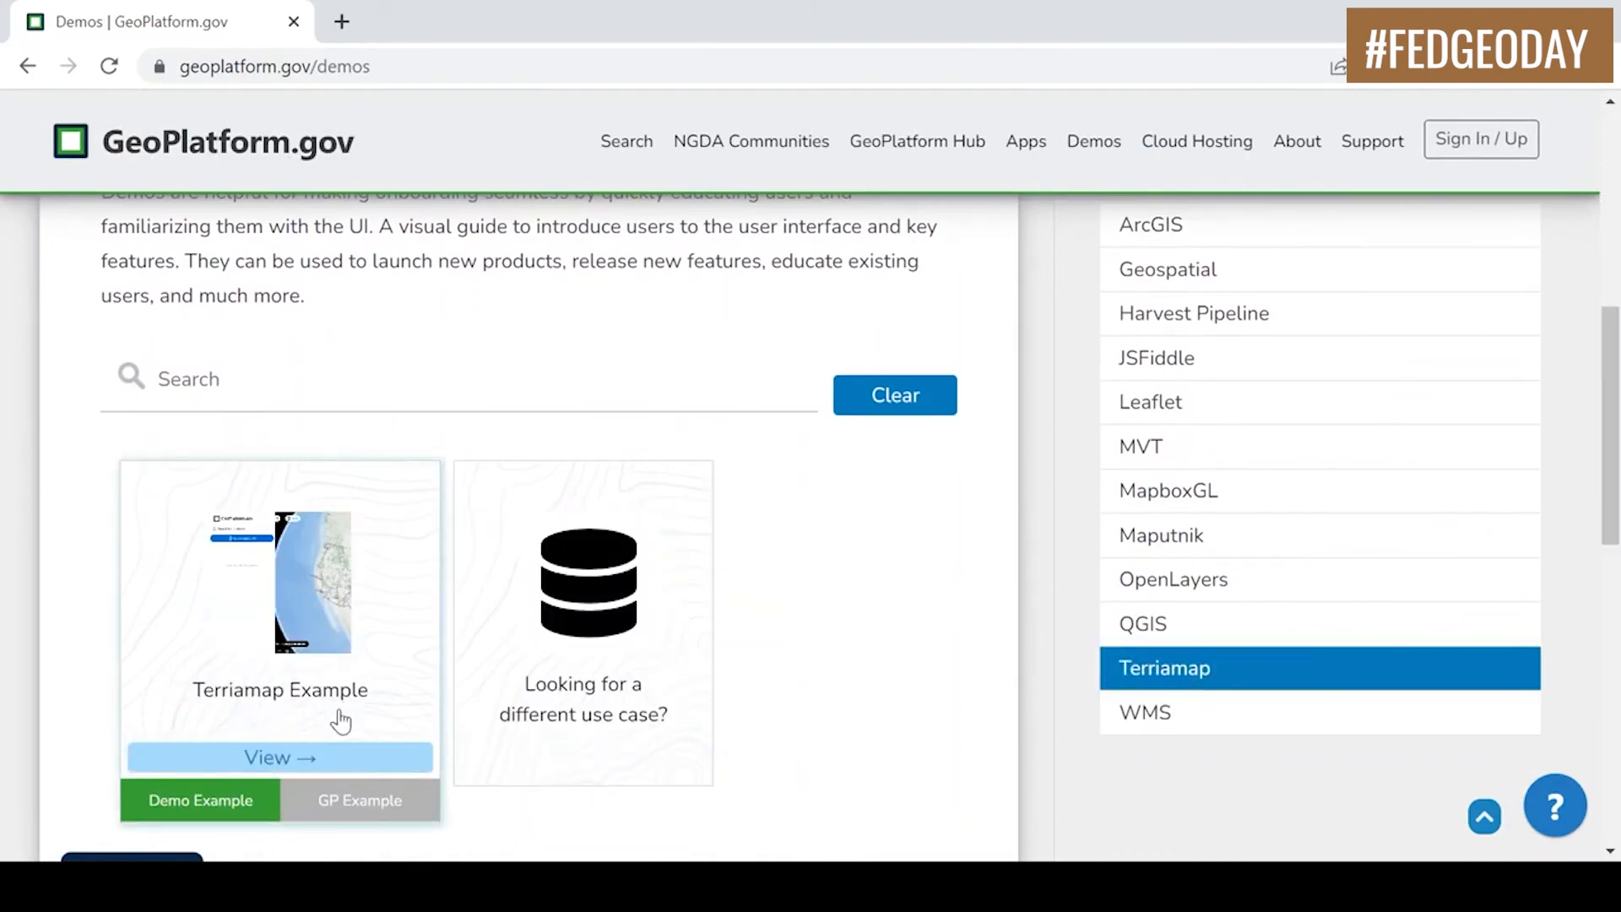
left_click(297, 757)
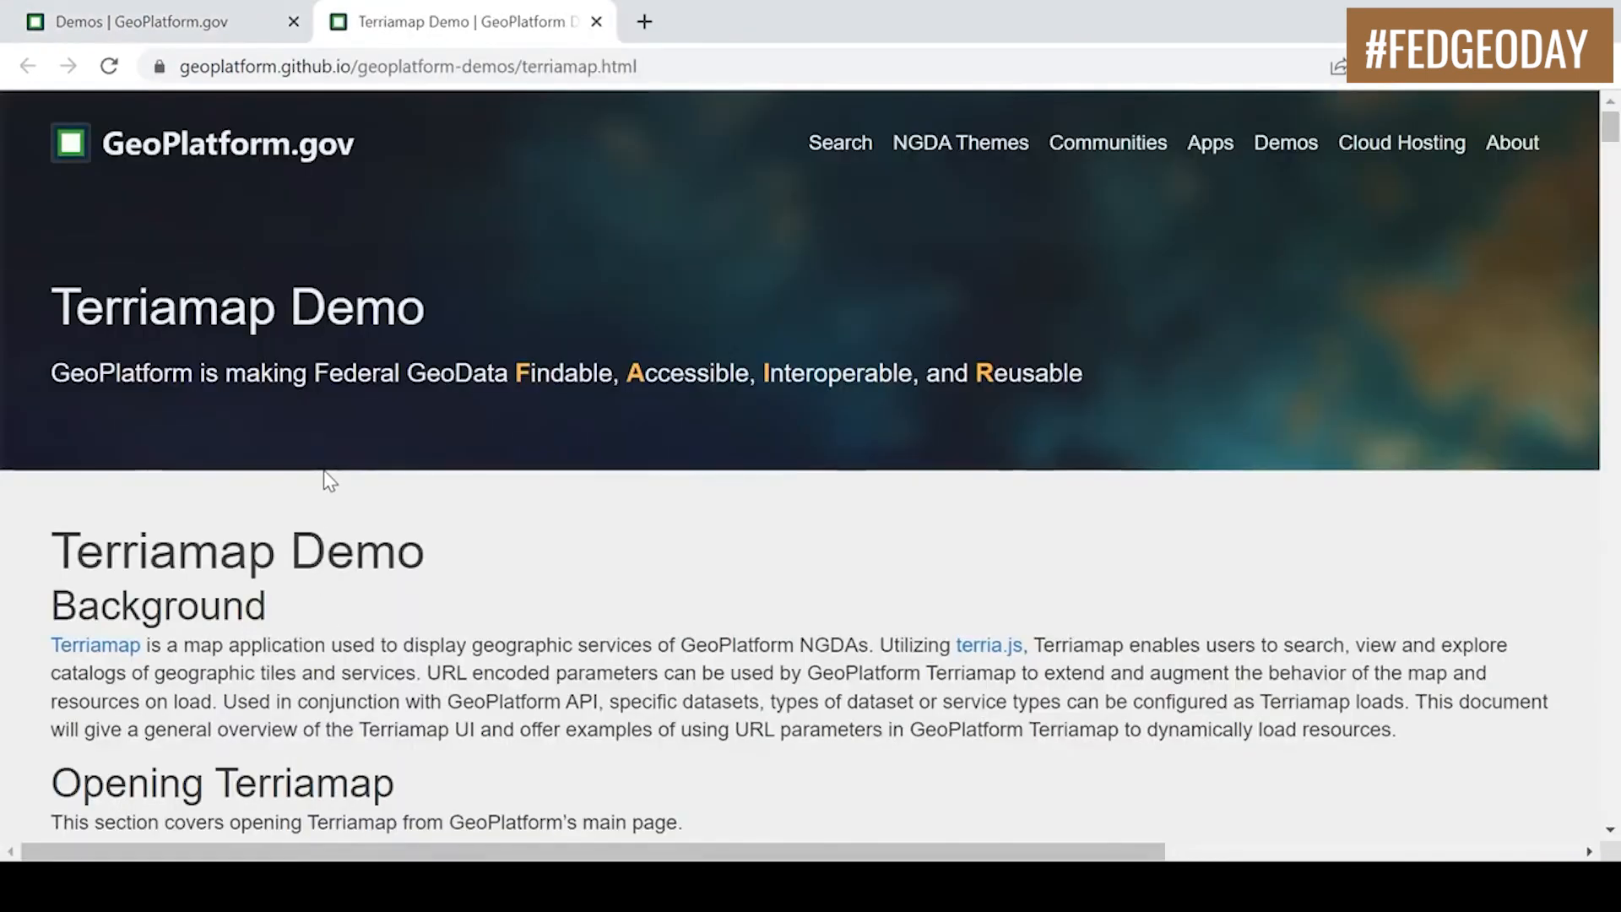
Skim the Terriamap Demo page's background and instructions, and return to its beginning
scroll(777, 536, "down", 2)
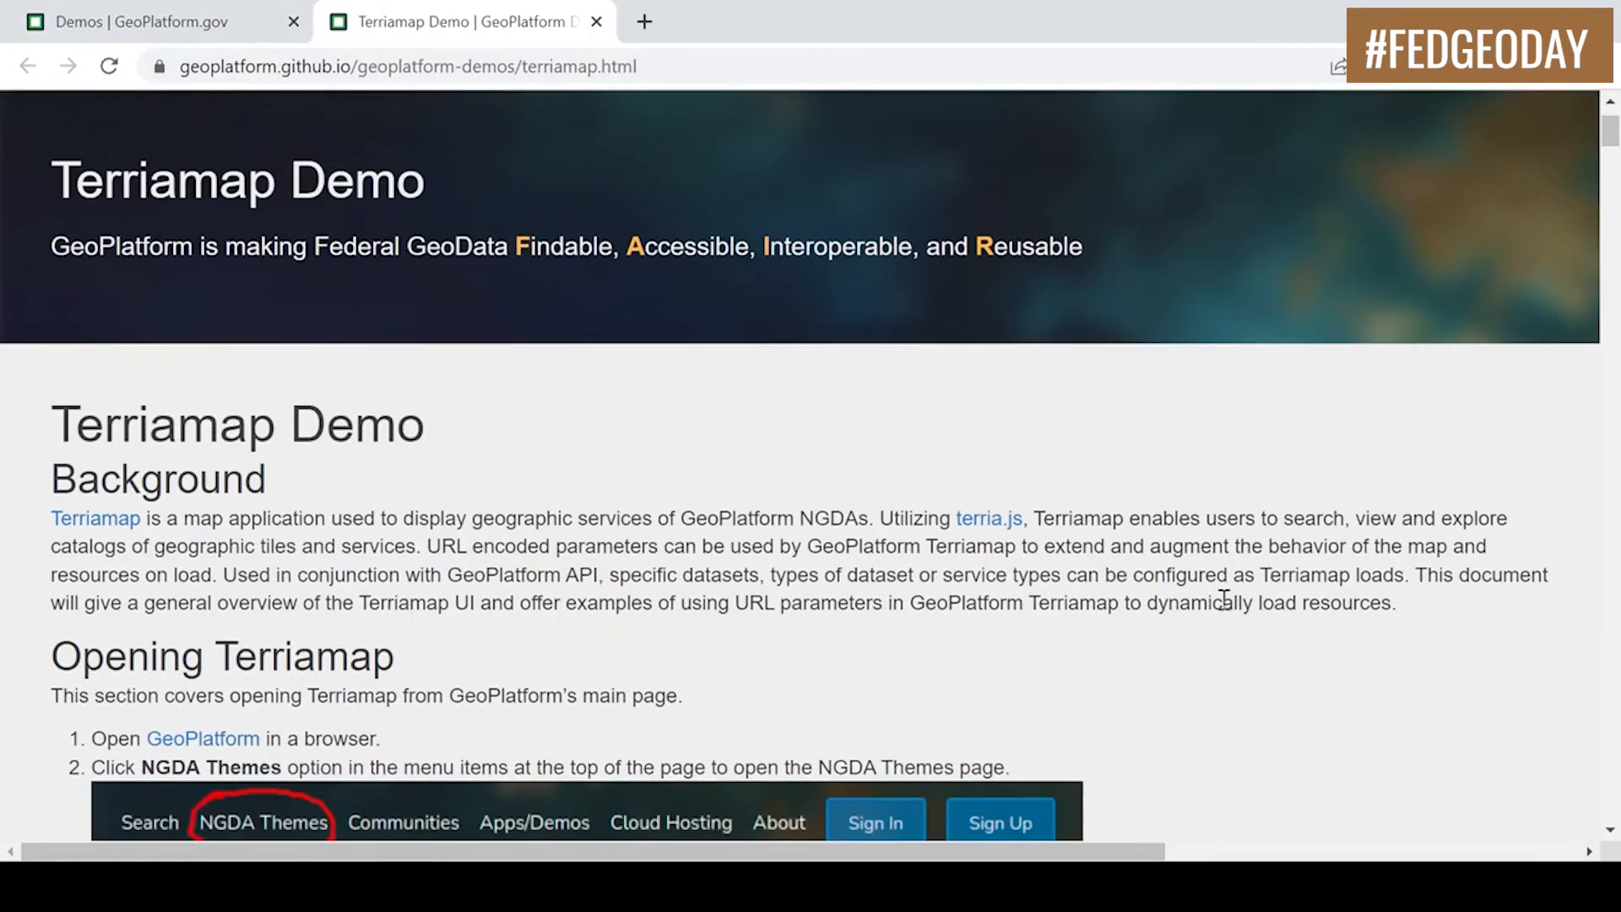
scroll(1244, 603, "down", 6)
scroll(1443, 581, "down", 3)
scroll(1441, 580, "up", 3)
scroll(1434, 588, "up", 7)
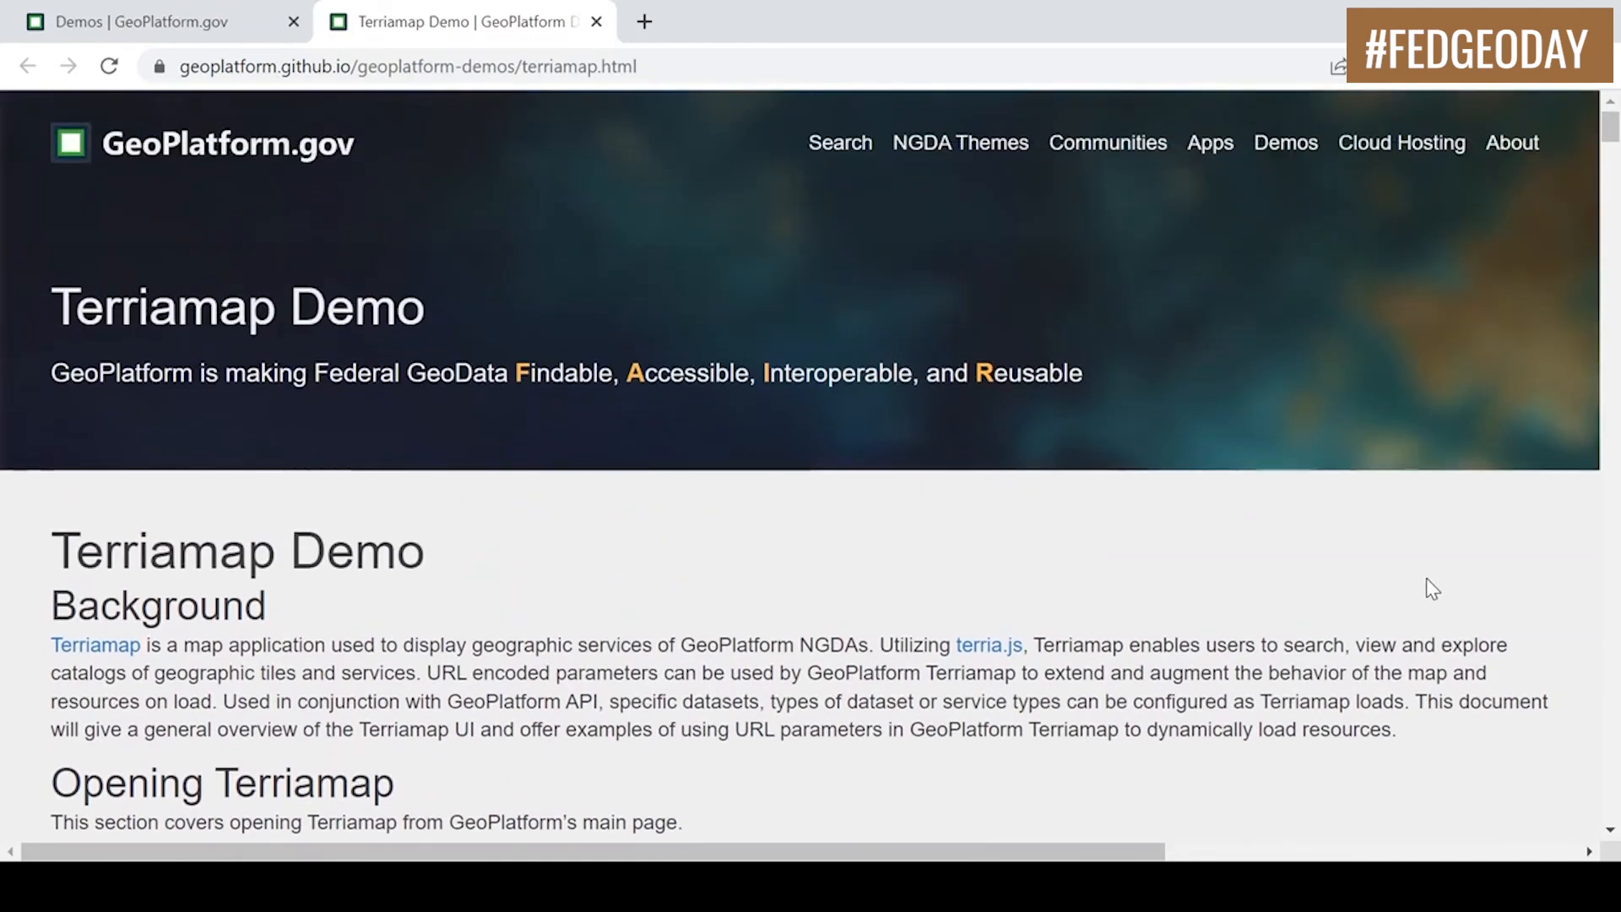